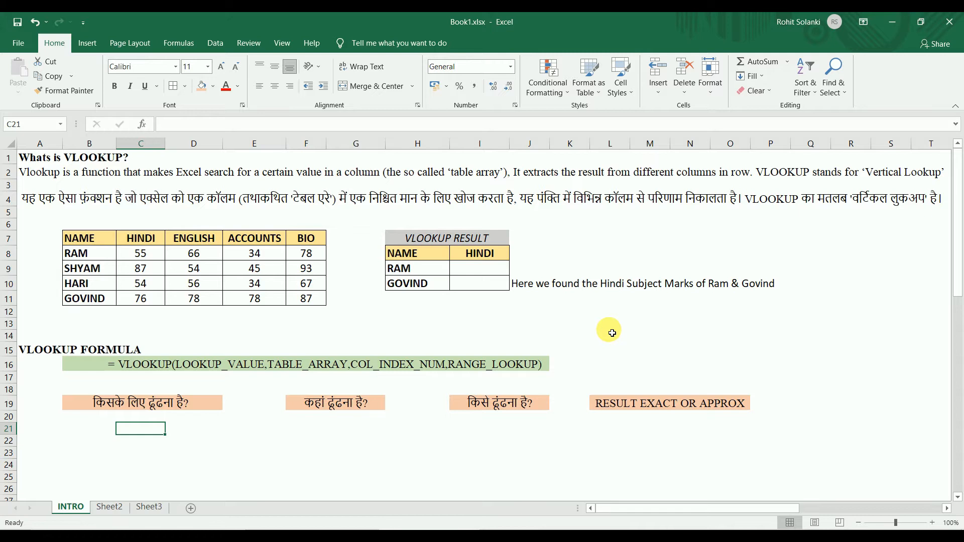
Enter the exact-match formula =VLOOKUP(H9,B8:F11,2,0) in cell I9 to find the first listed student's Hindi marks
{"action": "left_click", "coordinate": [505, 273]}
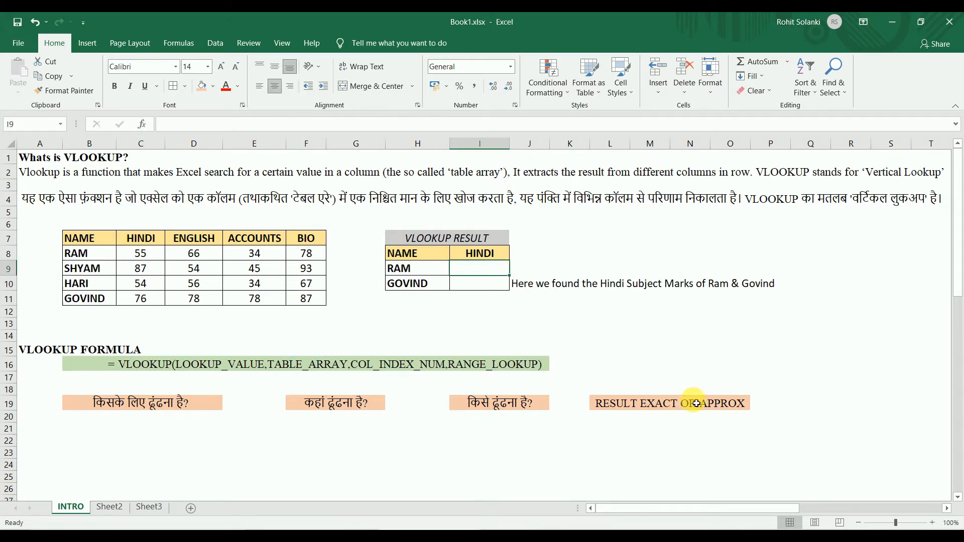
{"action": "type", "text": "="}
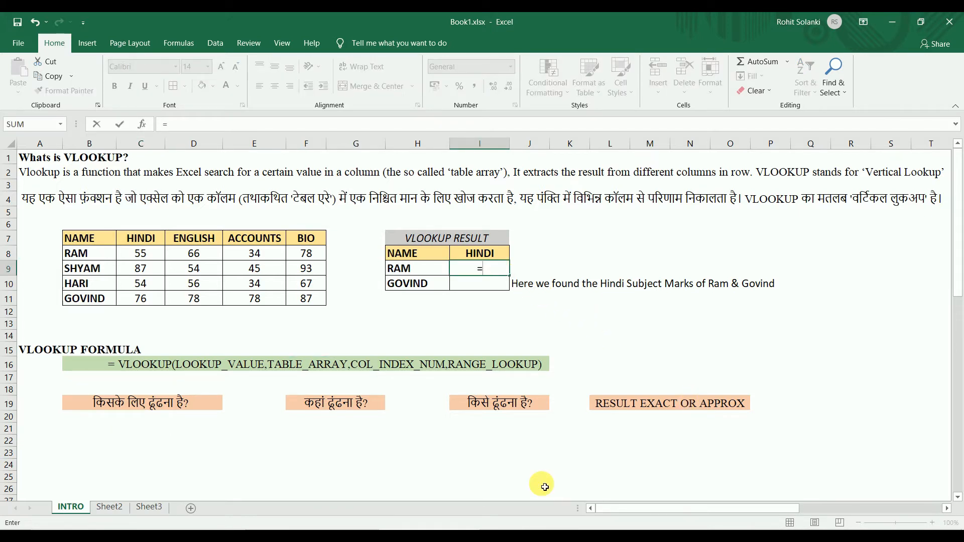
{"action": "type", "text": "vlook"}
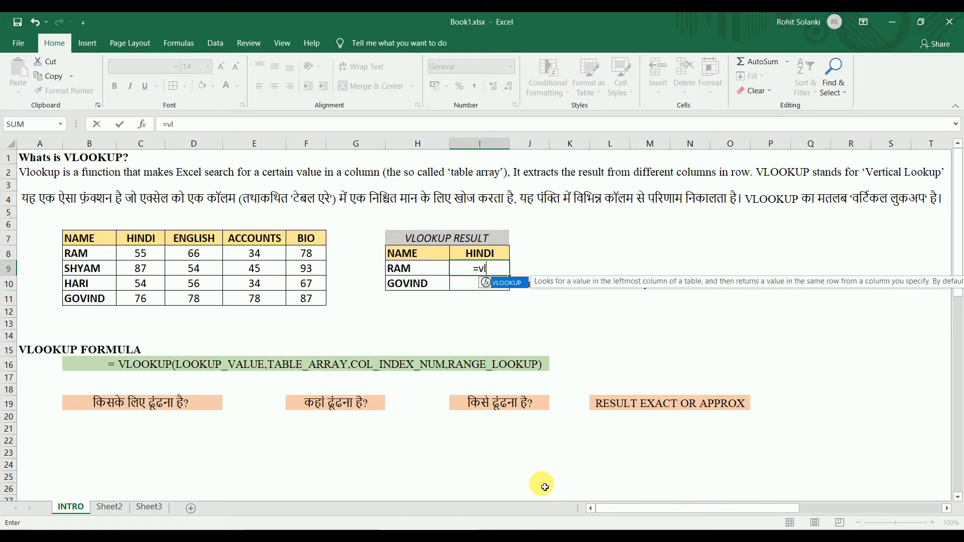
{"action": "type", "text": "up("}
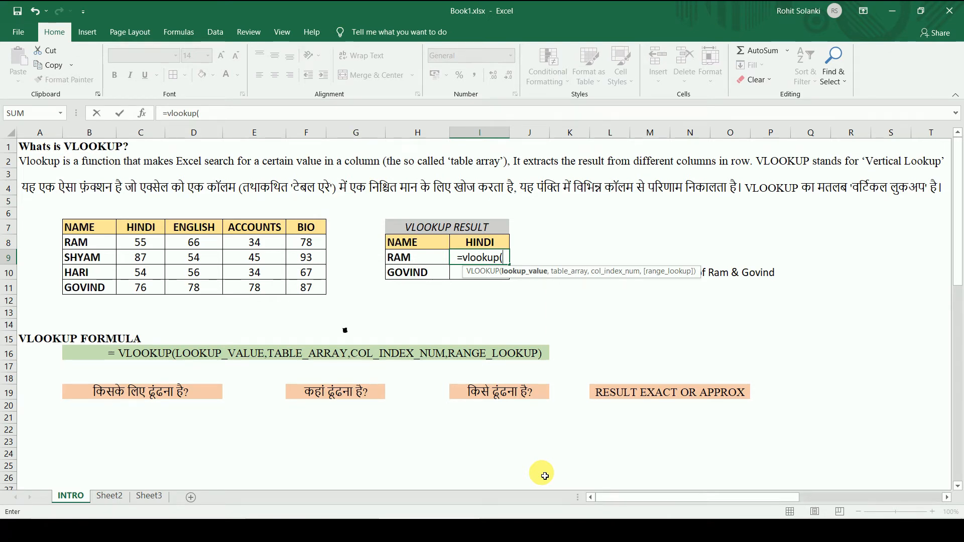
{"action": "key", "text": "Left"}
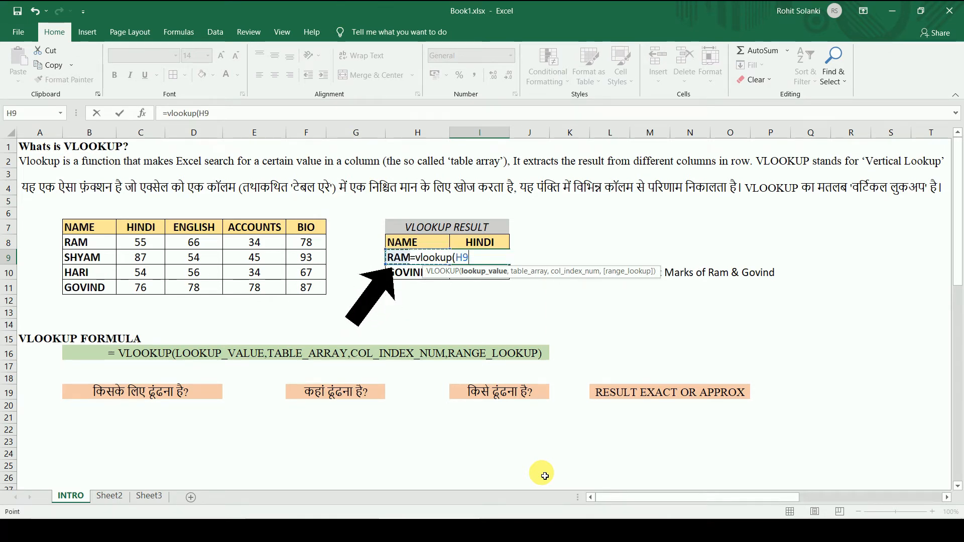
{"action": "type", "text": ","}
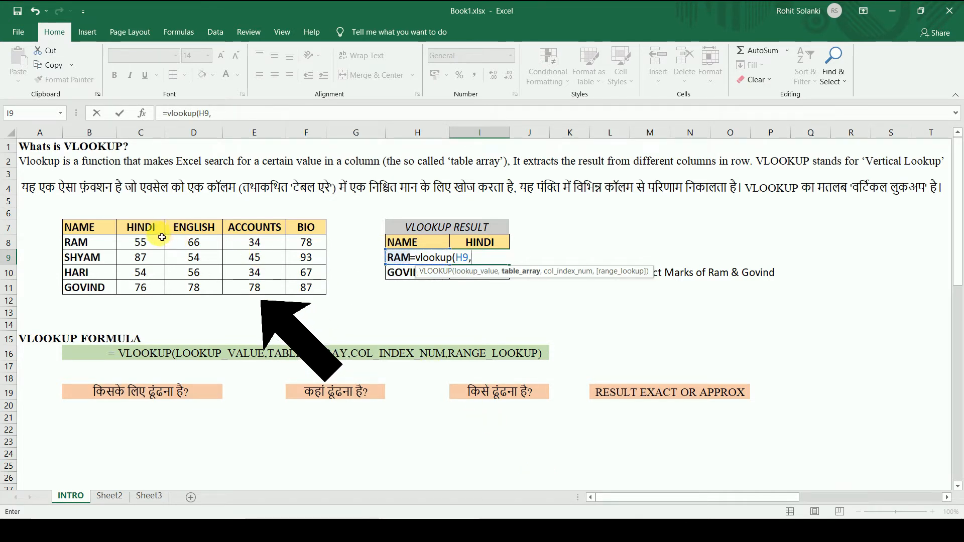
{"action": "left_click_drag", "start_coordinate": [103, 246], "coordinate": [309, 294]}
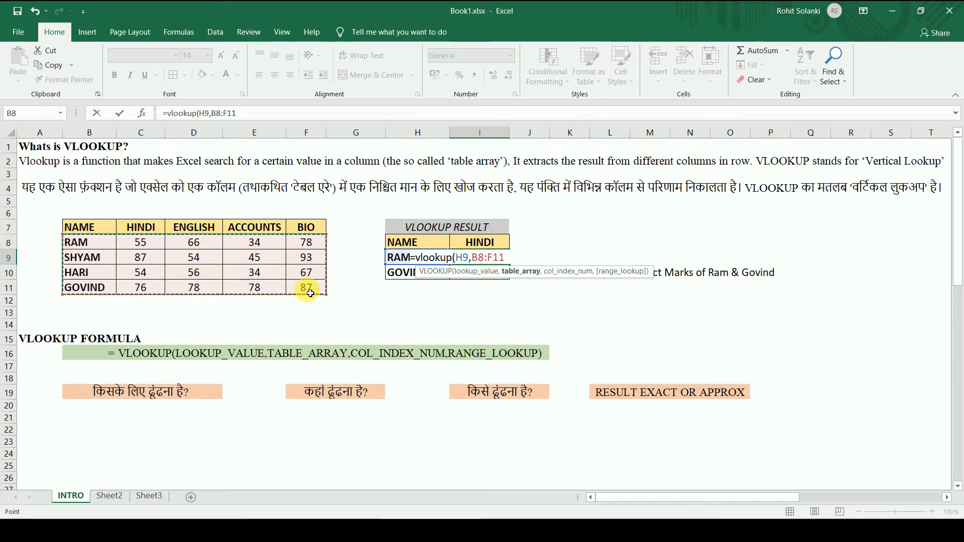
{"action": "type", "text": ","}
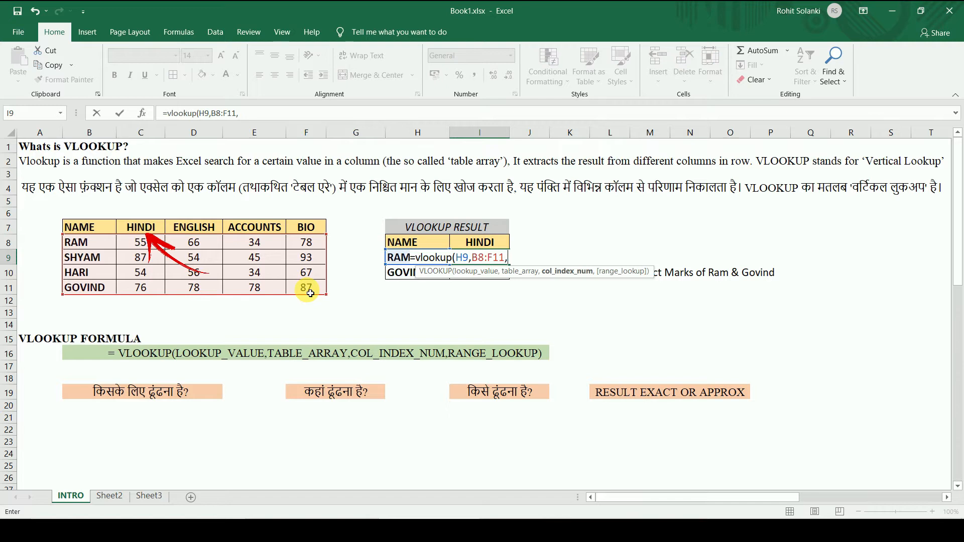
{"action": "type", "text": "2"}
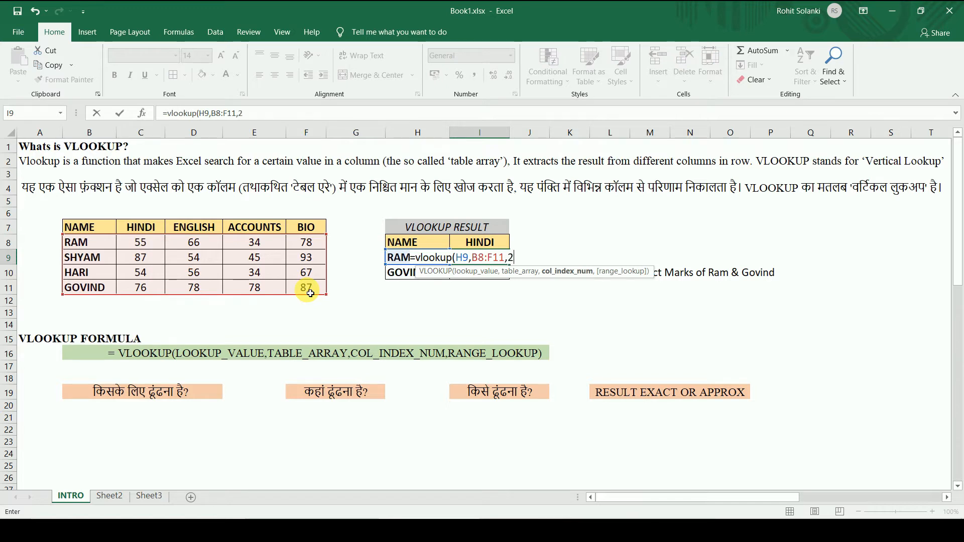
{"action": "type", "text": ",0"}
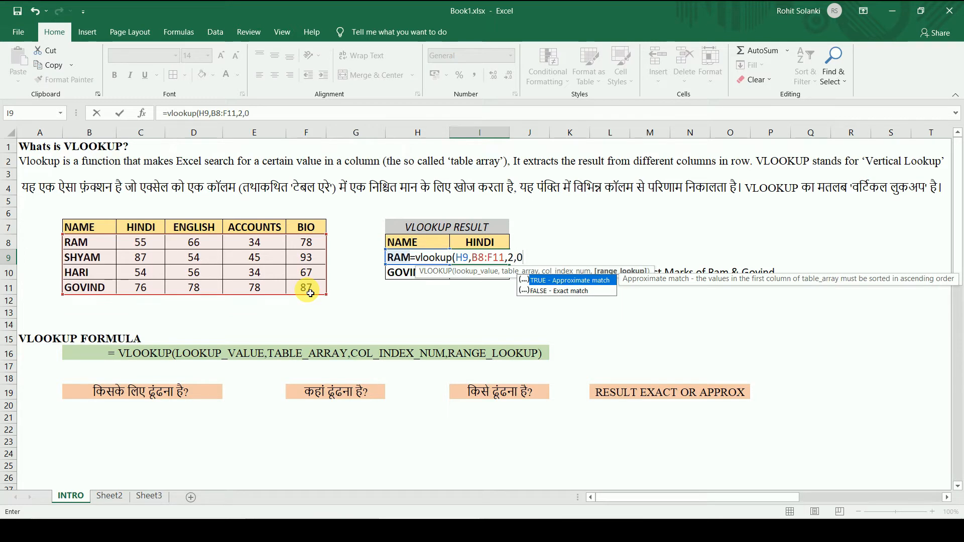
{"action": "key", "text": "Return"}
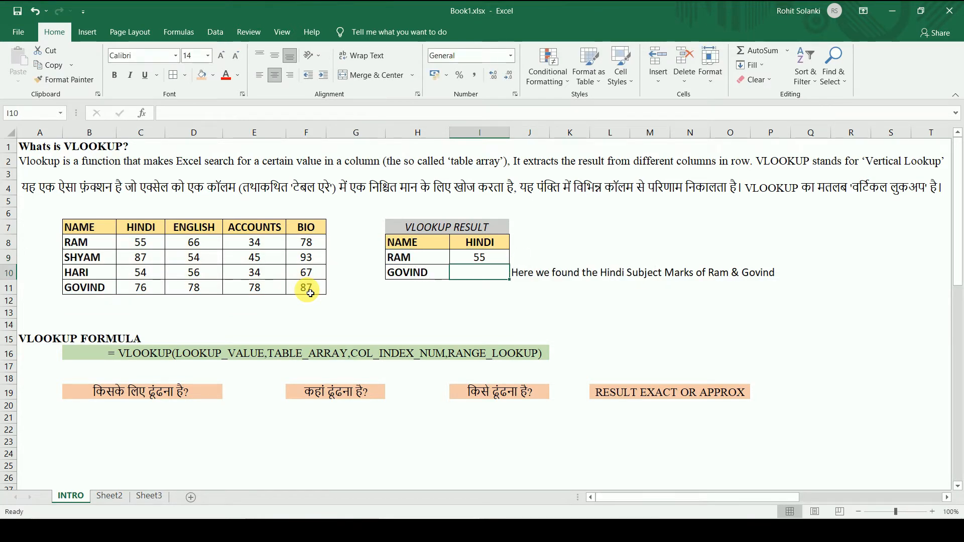
Check the result in I9 against the marks table and copy its VLOOKUP formula down to I10
{"action": "left_click", "coordinate": [472, 264]}
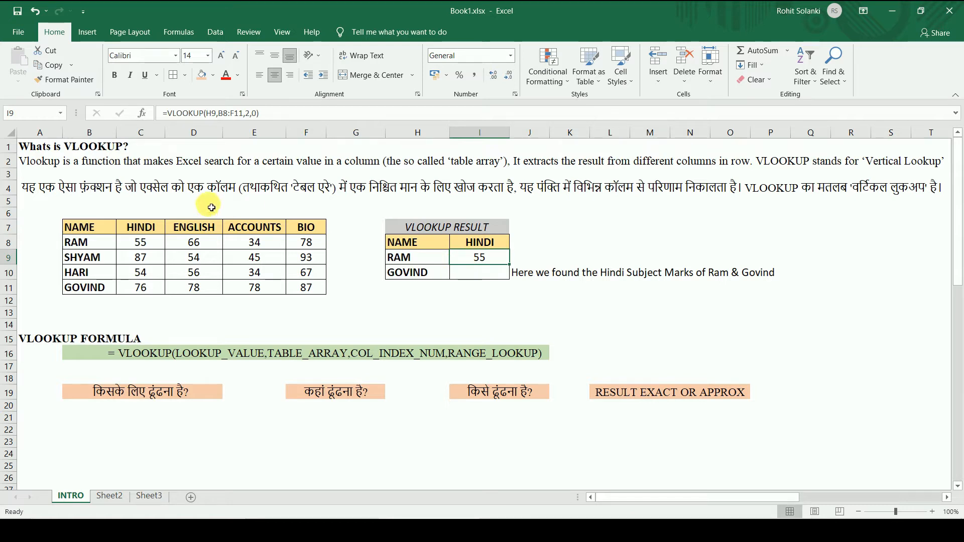
{"action": "left_click", "coordinate": [150, 247]}
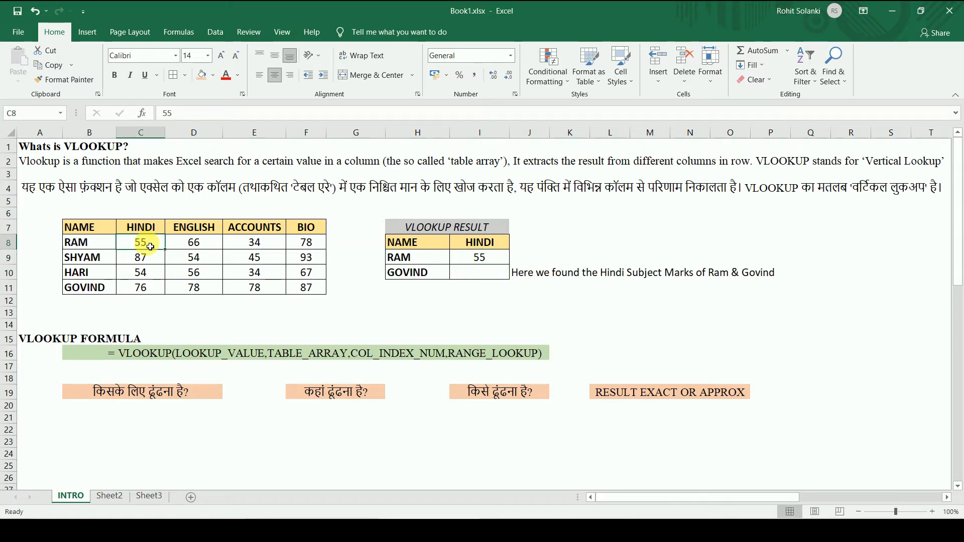
{"action": "left_click", "coordinate": [490, 260]}
{"action": "left_click_drag", "start_coordinate": [509, 264], "coordinate": [516, 279]}
{"action": "left_click", "coordinate": [518, 275]}
{"action": "left_click", "coordinate": [493, 274]}
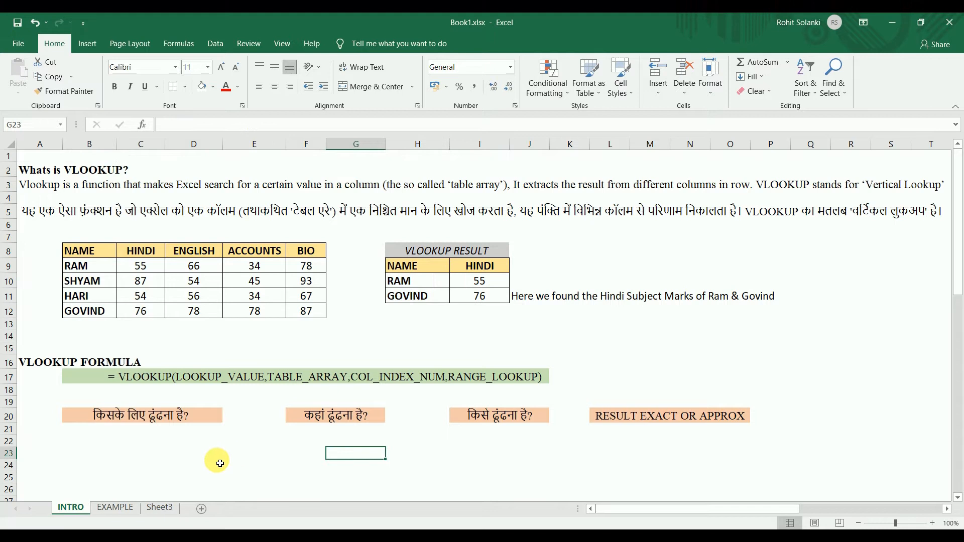
Open the EXAMPLE sheet and look over the CODE and VACCINE columns of the hospital table
{"action": "left_click", "coordinate": [113, 508]}
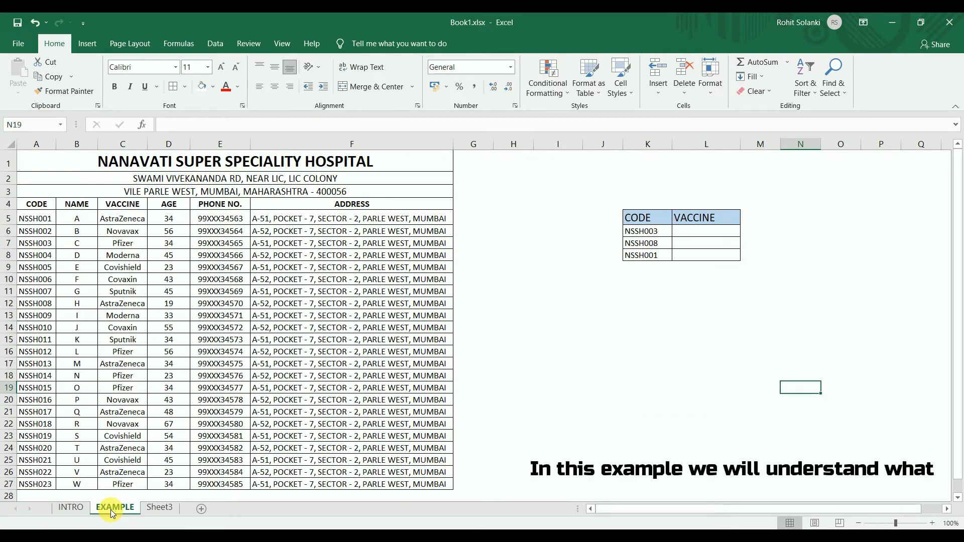
{"action": "left_click", "coordinate": [40, 150]}
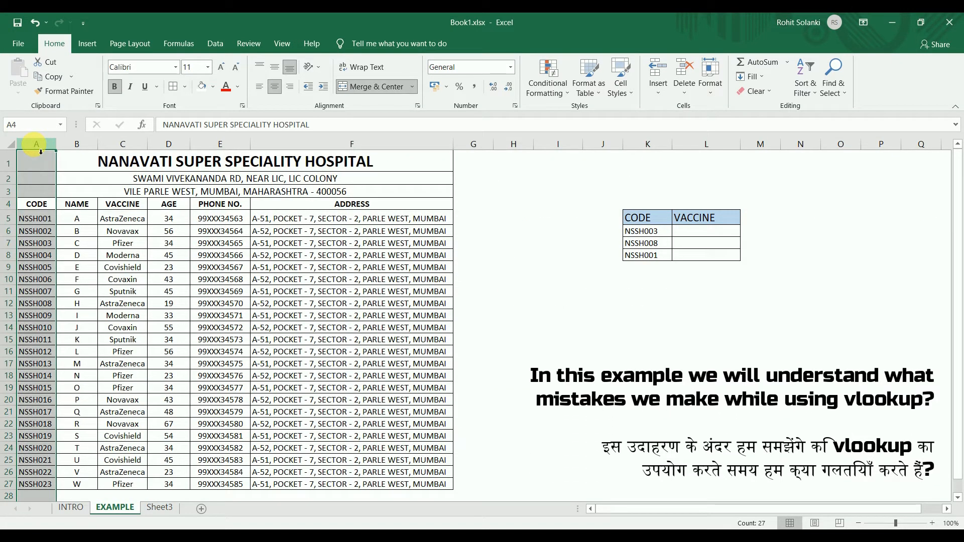
{"action": "left_click", "coordinate": [120, 150]}
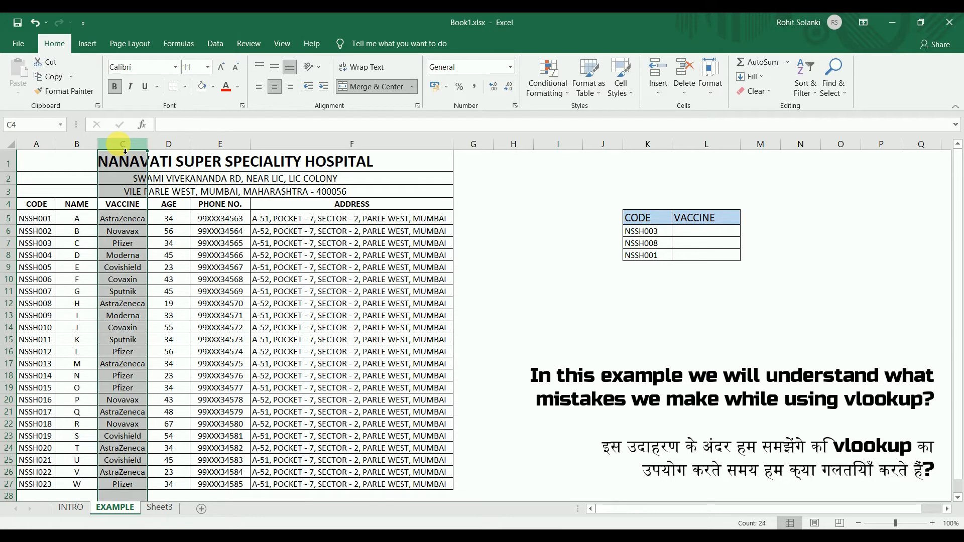
{"action": "left_click", "coordinate": [578, 280]}
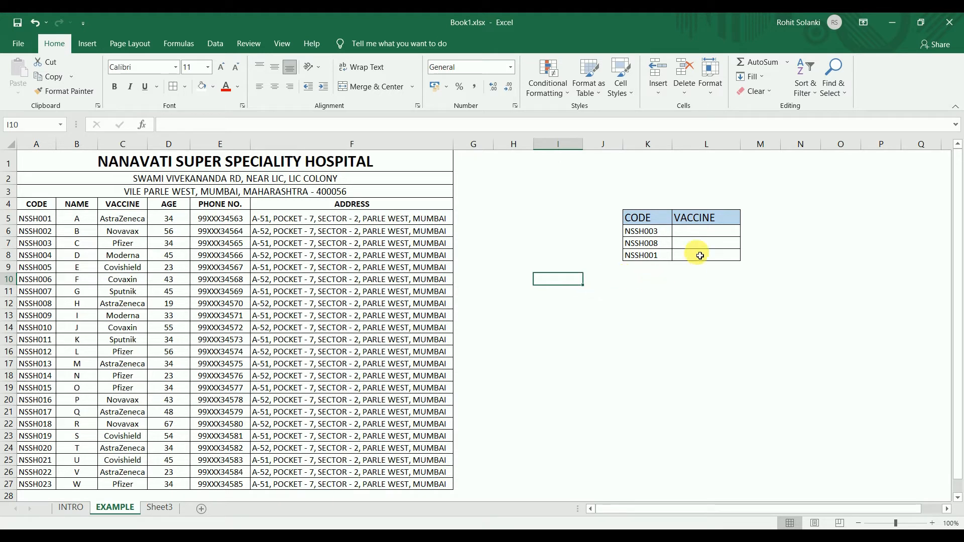
Enter =VLOOKUP(K6,A5:F27,3,0) in cell L6 to return the vaccine for the first listed code by exact match
{"action": "left_click", "coordinate": [701, 232]}
{"action": "type", "text": "=vlook"}
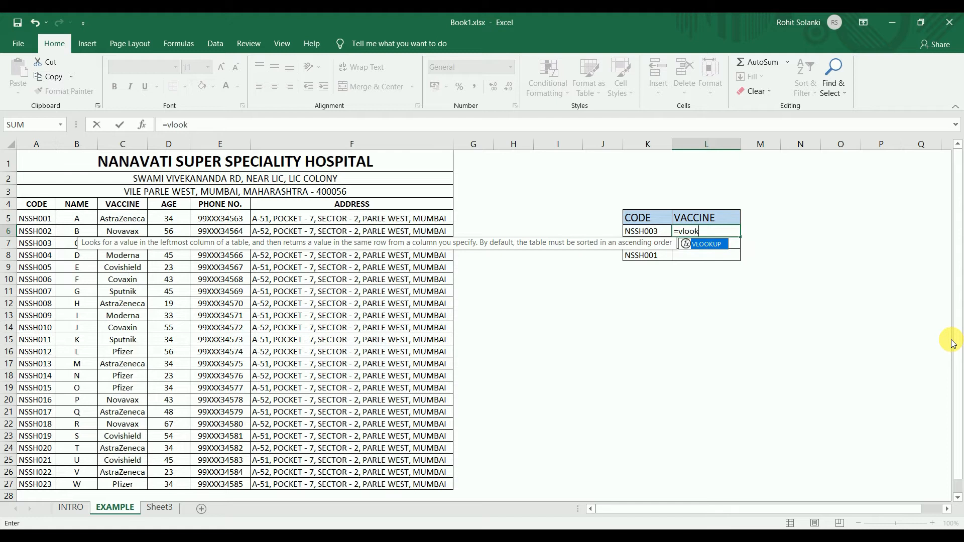
{"action": "type", "text": "up("}
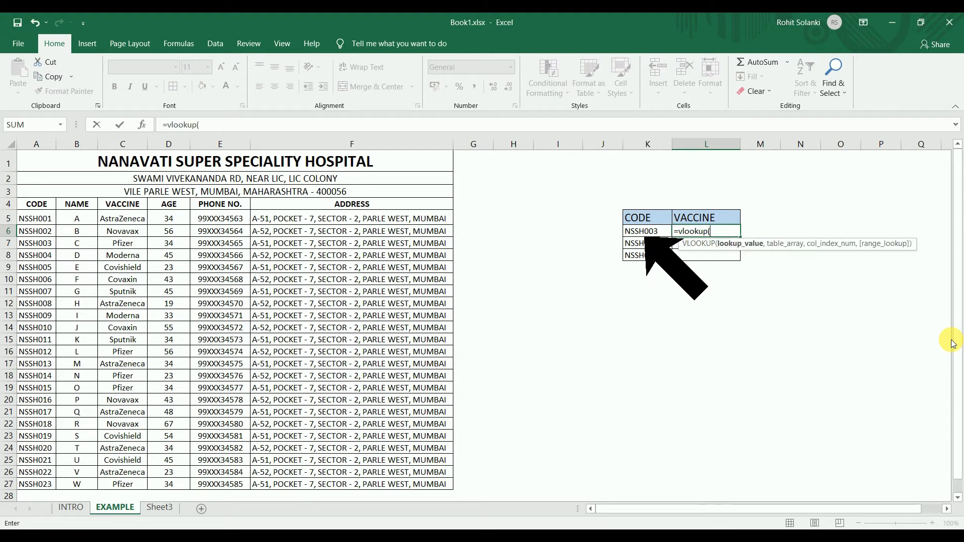
{"action": "key", "text": "Left"}
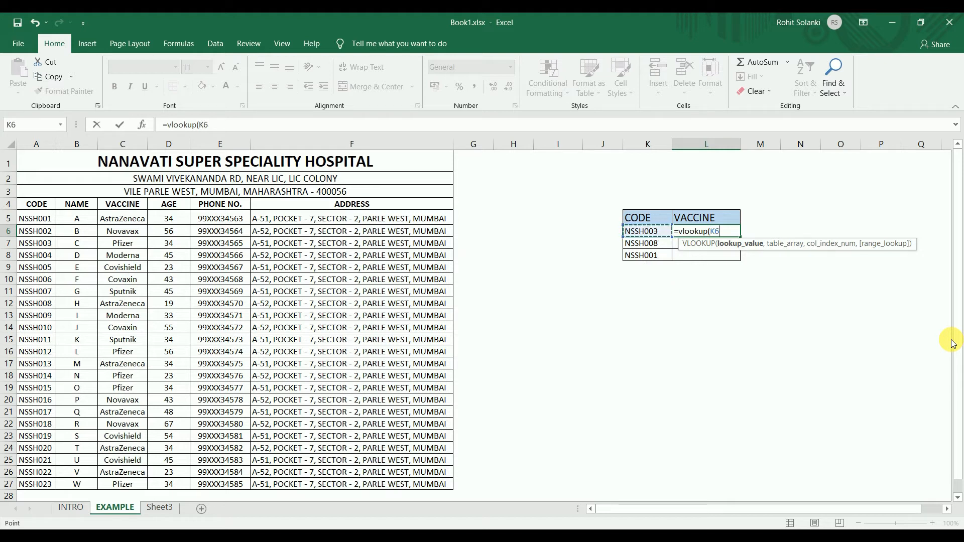
{"action": "type", "text": ","}
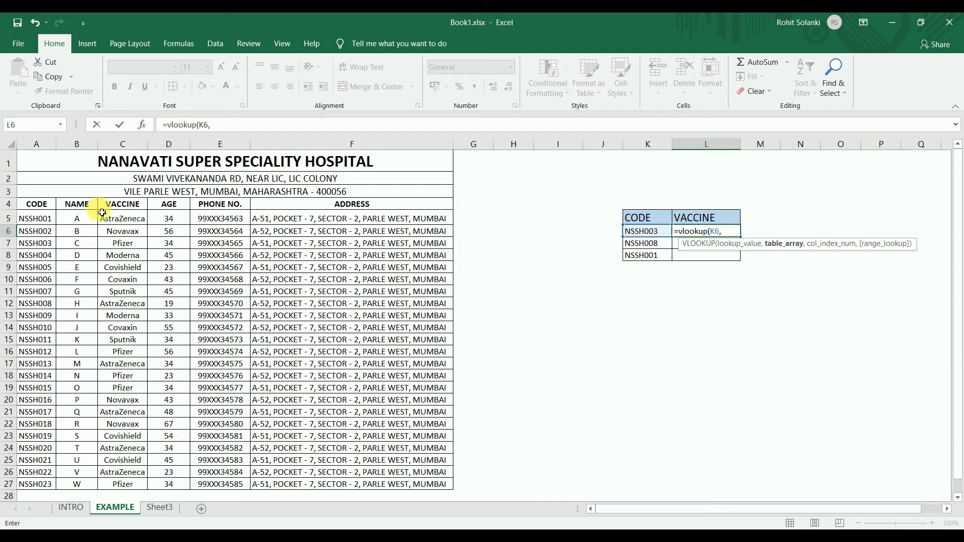
{"action": "mouse_move", "coordinate": [40, 218]}
{"action": "left_mouse_down"}
{"action": "mouse_move", "coordinate": [319, 251]}
{"action": "mouse_move", "coordinate": [340, 298]}
{"action": "mouse_move", "coordinate": [357, 489]}
{"action": "left_mouse_up"}
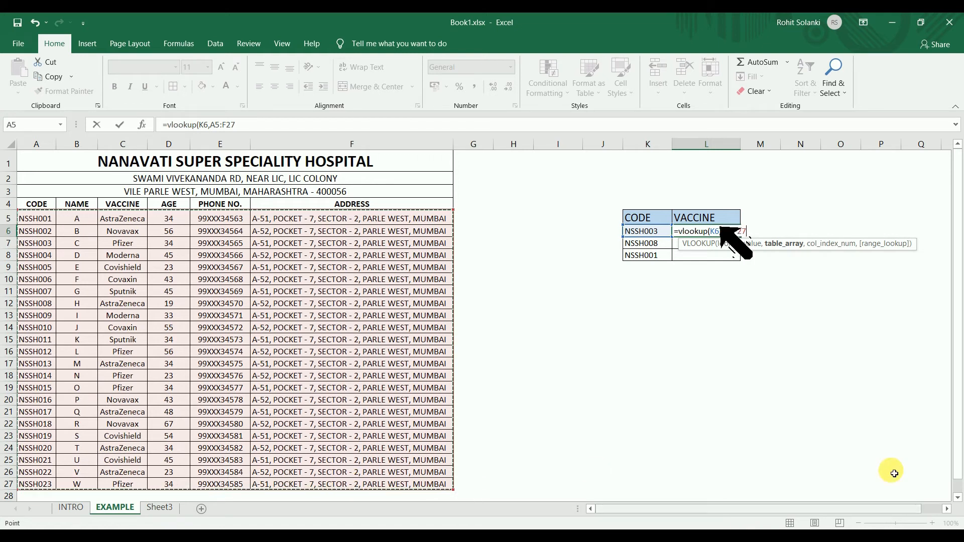
{"action": "type", "text": ","}
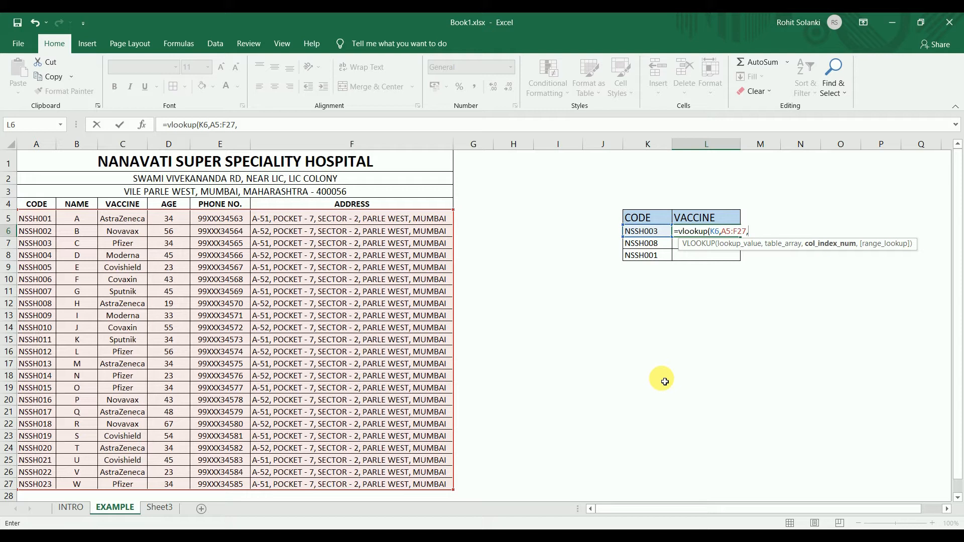
{"action": "type", "text": "3,"}
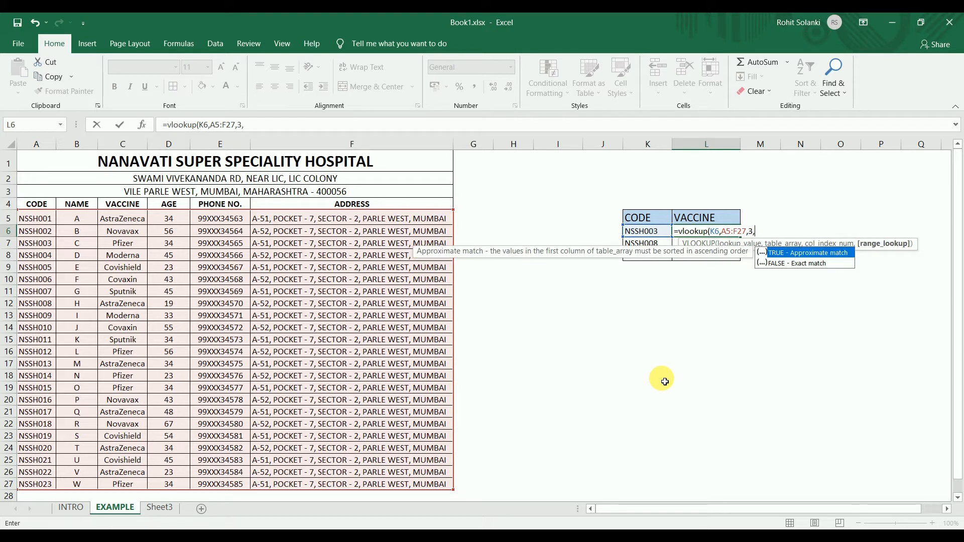
{"action": "type", "text": "0)"}
{"action": "key", "text": "Return"}
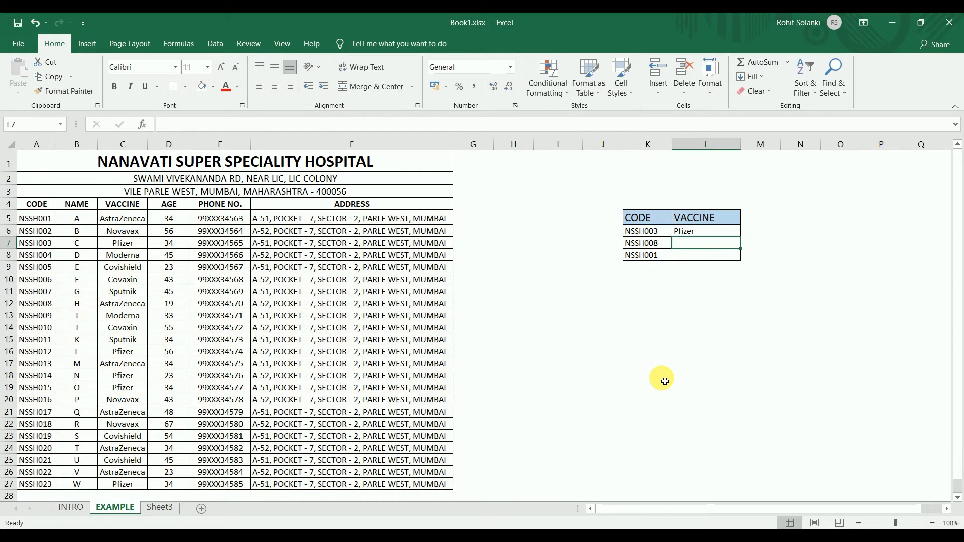
Check the vaccines belonging to the codes in K6:K8 against the CODE and VACCINE columns of the hospital table
{"action": "left_click", "coordinate": [708, 232]}
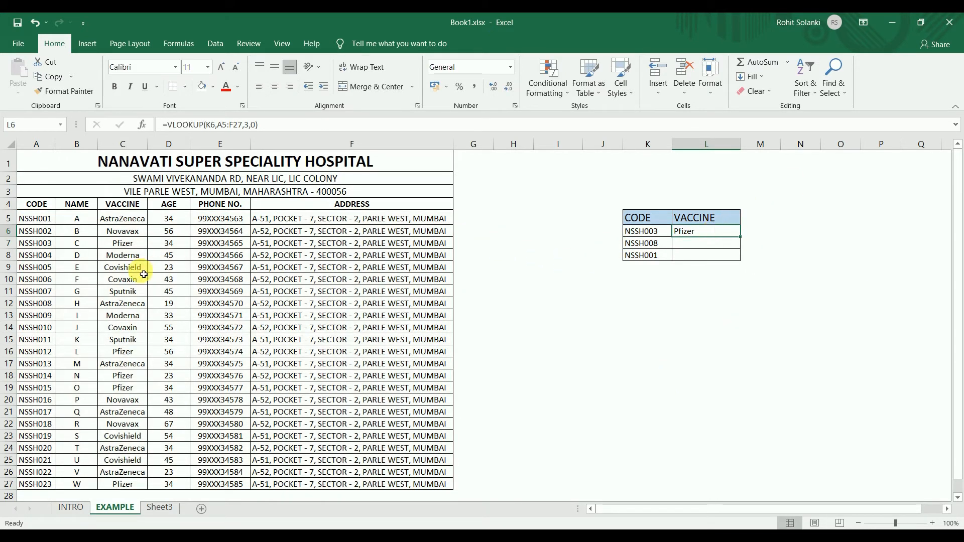
{"action": "left_click", "coordinate": [119, 244]}
{"action": "left_click", "coordinate": [241, 258]}
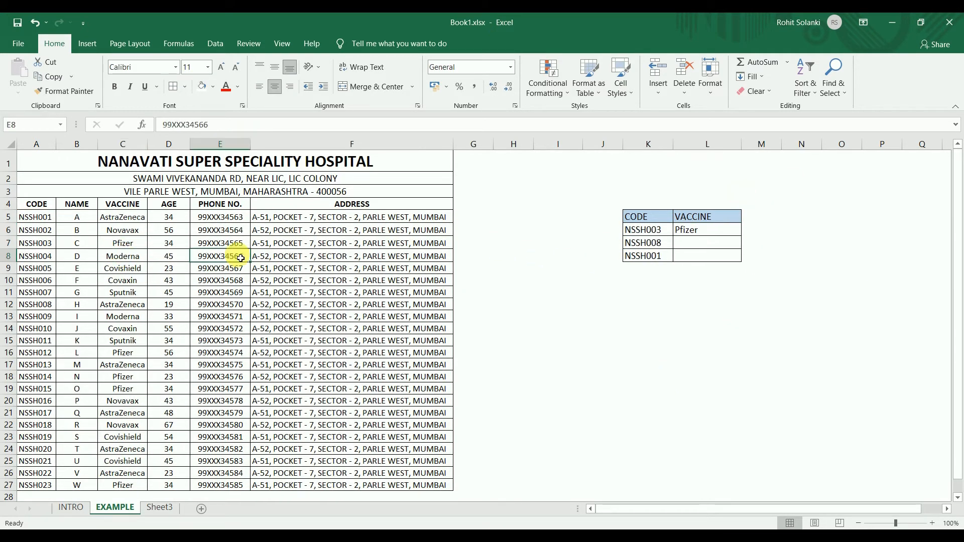
{"action": "left_click", "coordinate": [664, 243]}
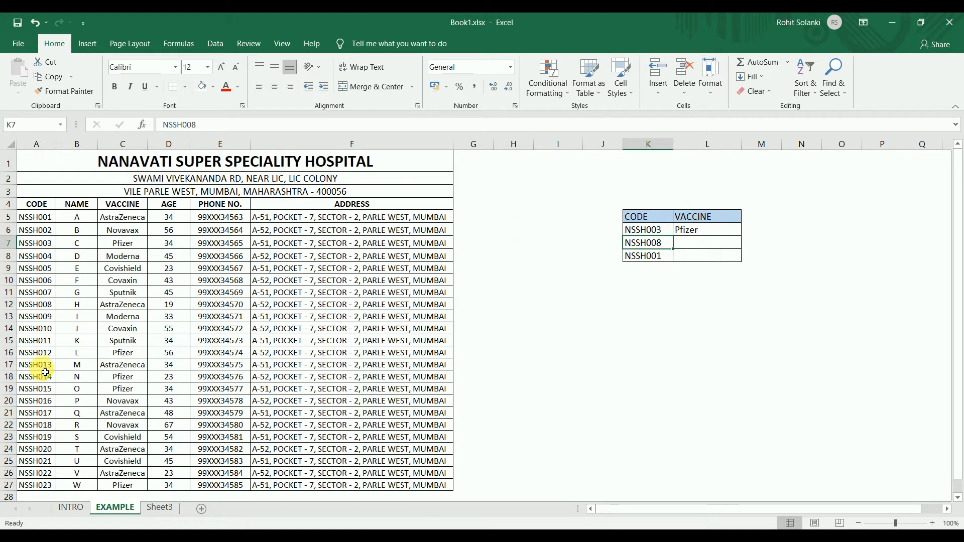
{"action": "left_click", "coordinate": [44, 308]}
{"action": "key", "text": "Right"}
{"action": "key", "text": "Right"}
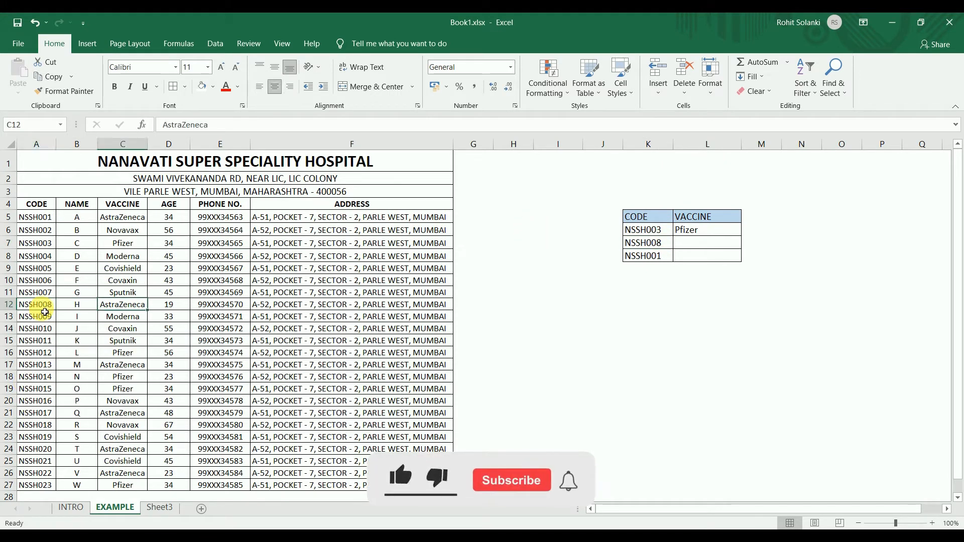
{"action": "key", "text": "Up"}
{"action": "key", "text": "Up"}
{"action": "key", "text": "Up"}
{"action": "key", "text": "Up"}
{"action": "key", "text": "Up"}
{"action": "key", "text": "Up"}
{"action": "key", "text": "Up"}
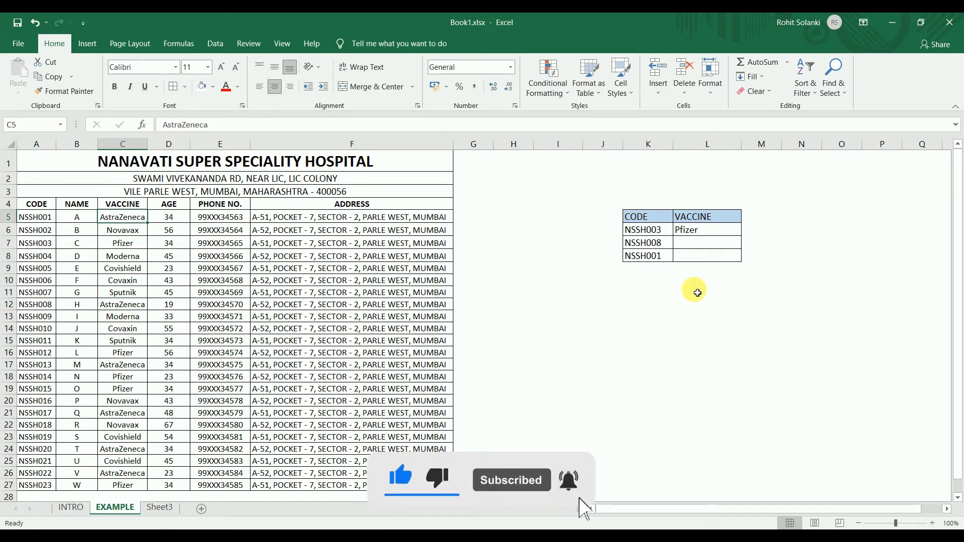
Copy the VLOOKUP formula from L6 down through L8 and compare the formulas in L8 and L6
{"action": "left_click", "coordinate": [704, 231]}
{"action": "left_click_drag", "start_coordinate": [747, 241], "coordinate": [746, 263]}
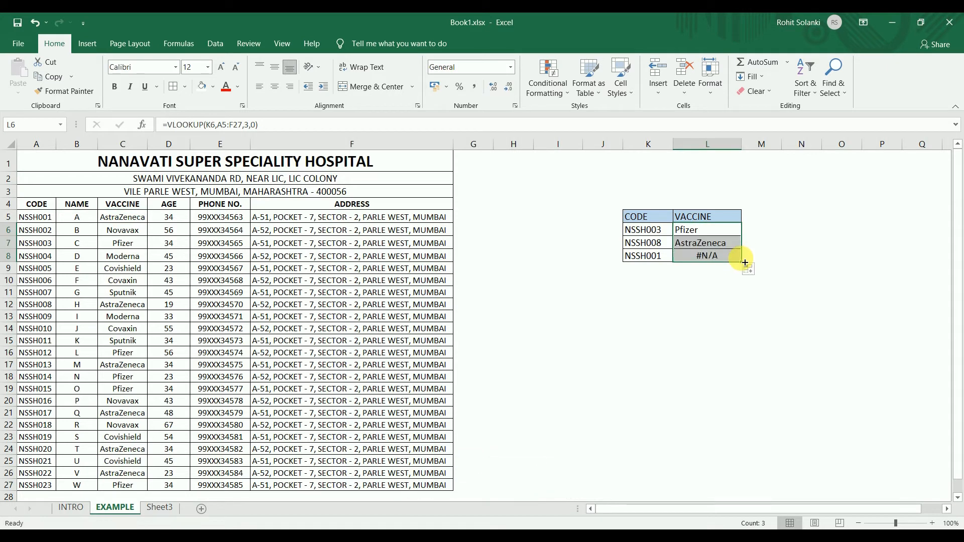
{"action": "left_click", "coordinate": [716, 293]}
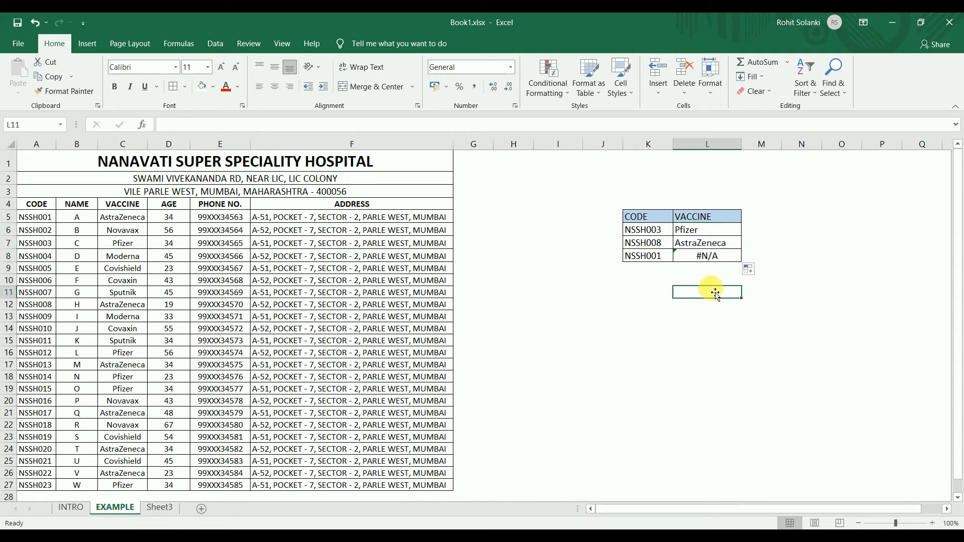
{"action": "left_click", "coordinate": [737, 256]}
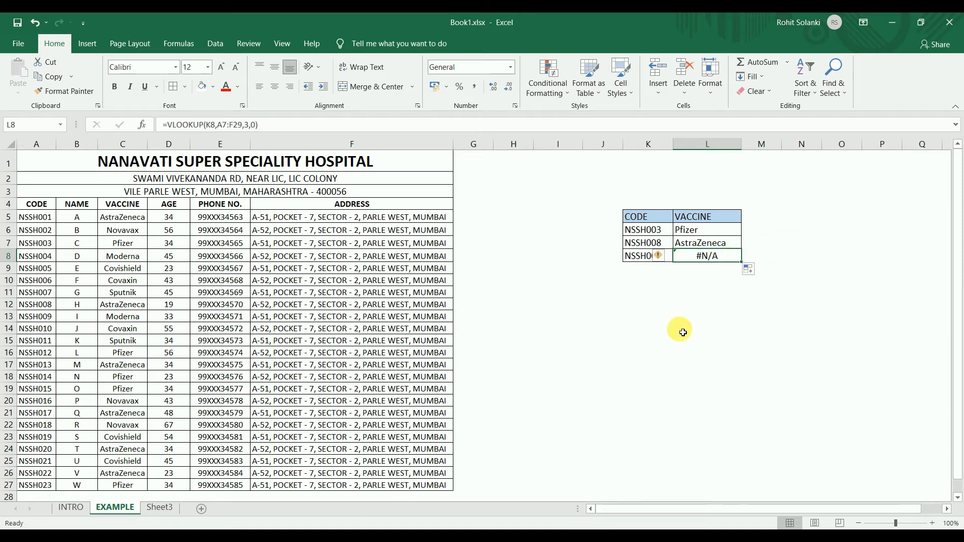
{"action": "left_click", "coordinate": [701, 230]}
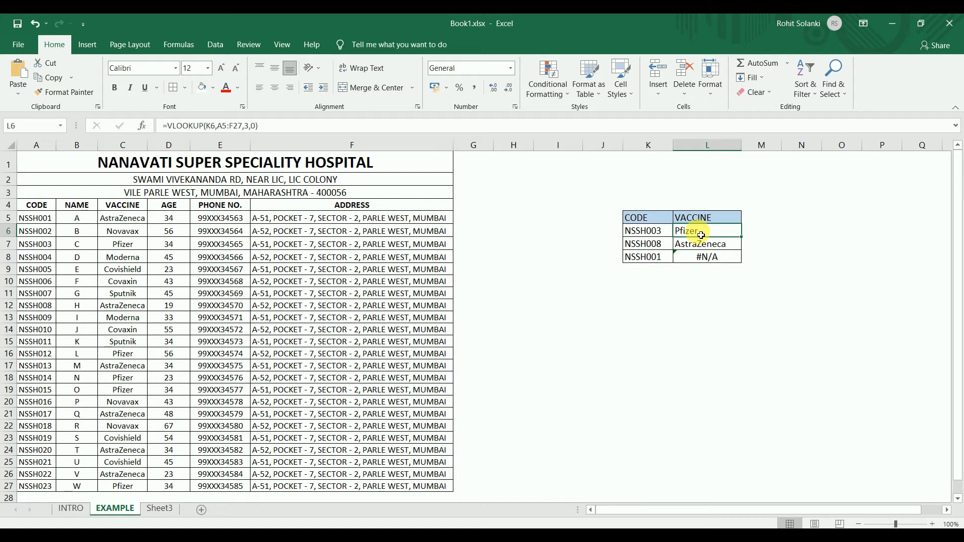
Compare the table ranges referenced by the VLOOKUP formulas in L6, L7 and L8
{"action": "double_click", "coordinate": [701, 231]}
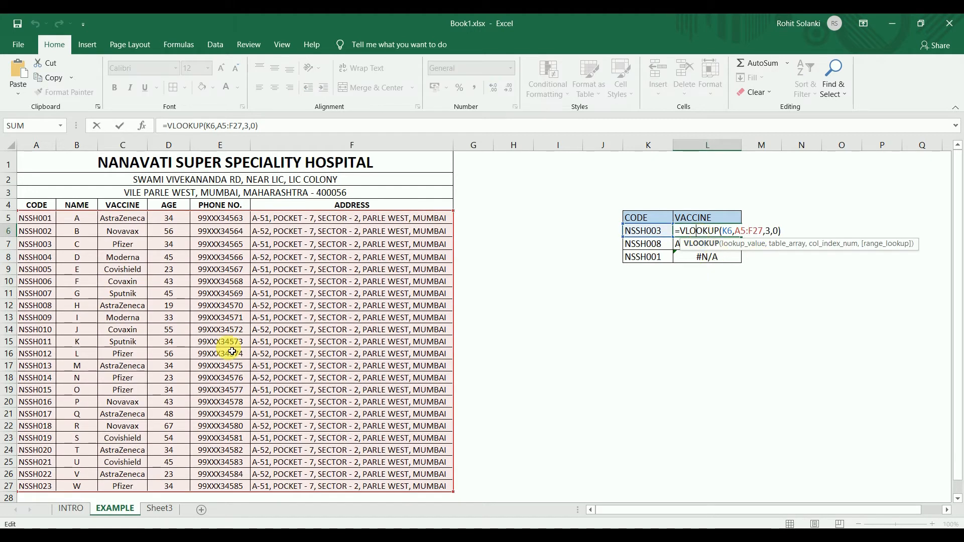
{"action": "left_click", "coordinate": [527, 330]}
{"action": "double_click", "coordinate": [717, 247]}
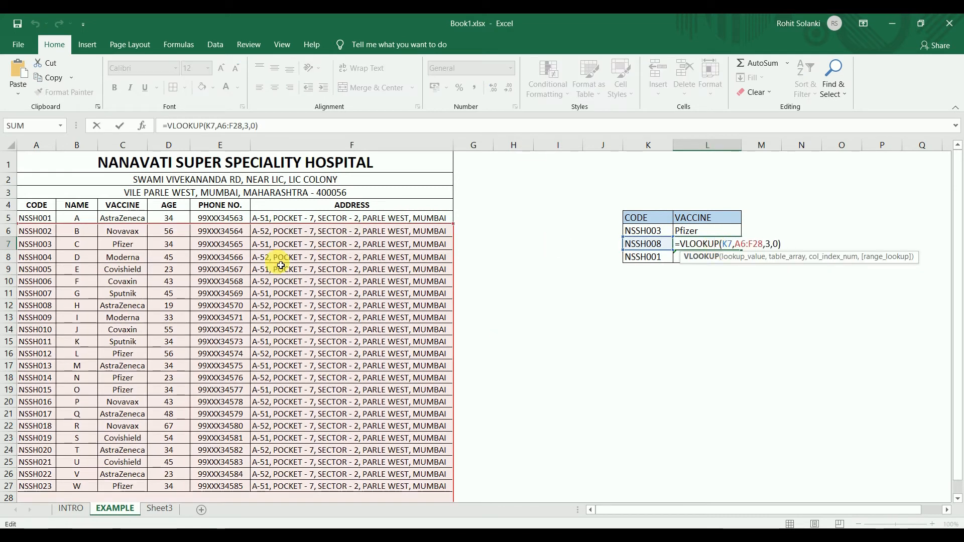
{"action": "left_click", "coordinate": [562, 281]}
{"action": "double_click", "coordinate": [721, 254]}
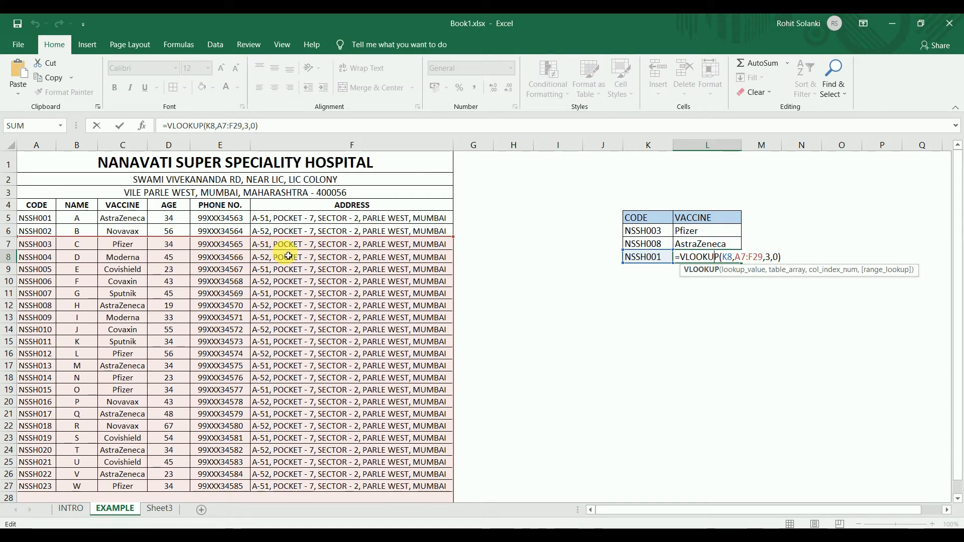
{"action": "left_click", "coordinate": [482, 271]}
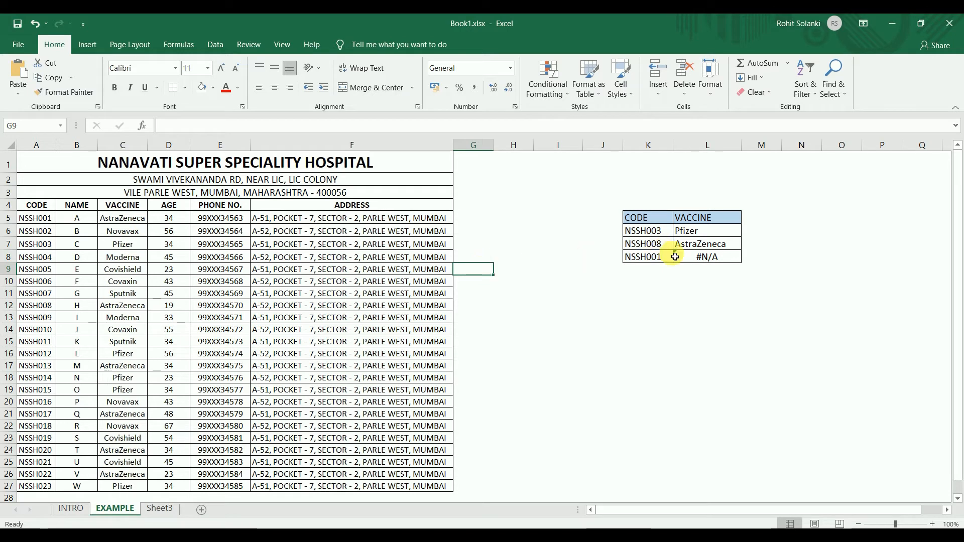
Make the table range in L6 absolute so the formula reads =VLOOKUP(K6,$A$5:$F$27,3,0)
{"action": "left_click", "coordinate": [702, 232]}
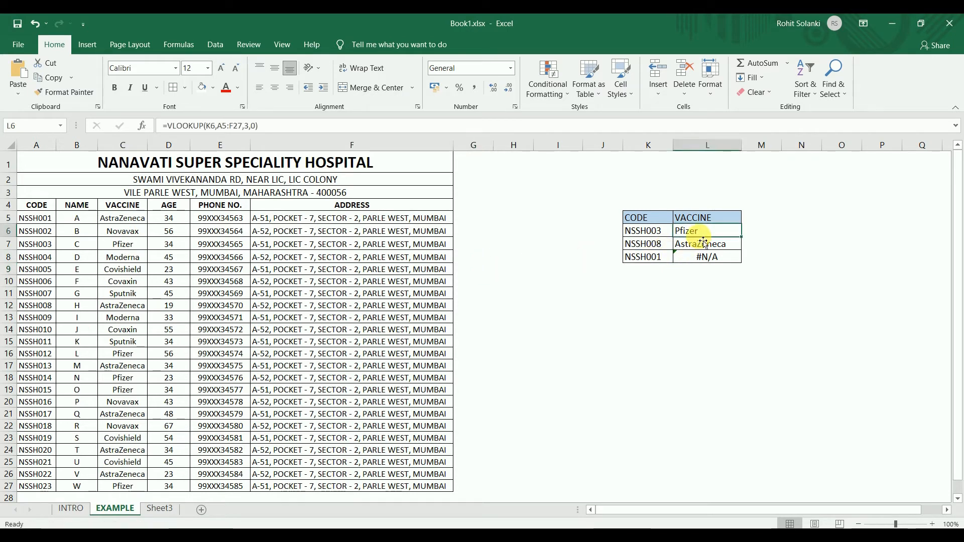
{"action": "left_click", "coordinate": [241, 126]}
{"action": "key", "text": "F4"}
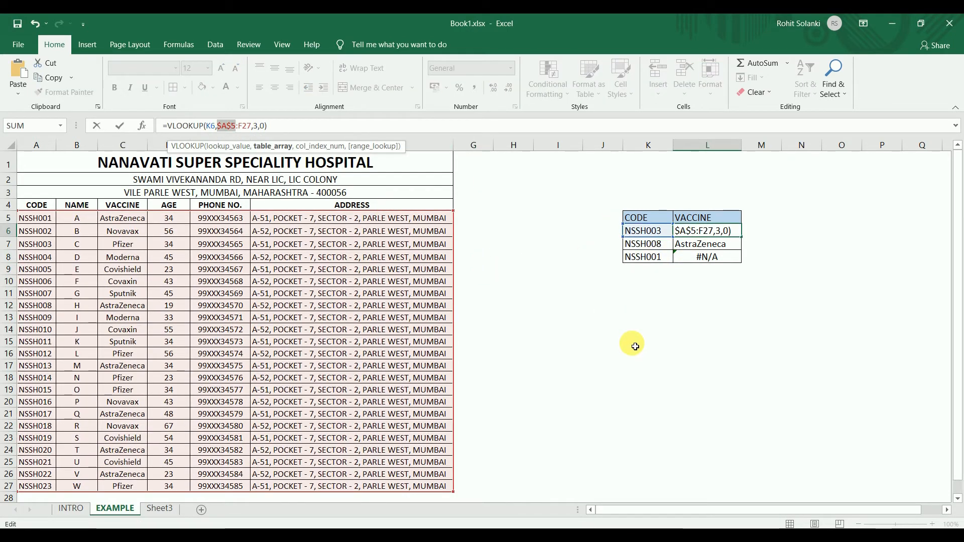
{"action": "key", "text": "F4"}
{"action": "key", "text": "Return"}
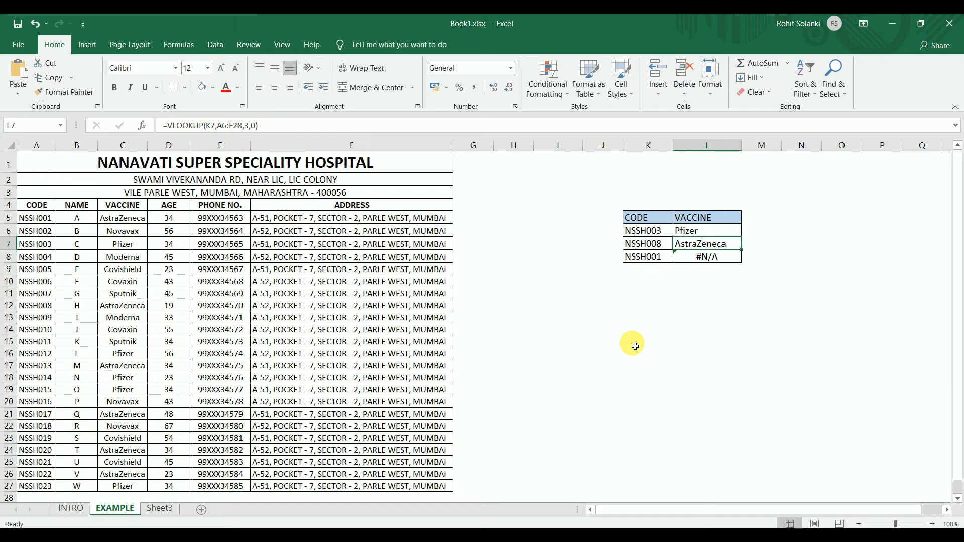
Copy the formula from L6 down through L8 and check the vaccine for NSSH001 against the hospital table
{"action": "left_click", "coordinate": [724, 231]}
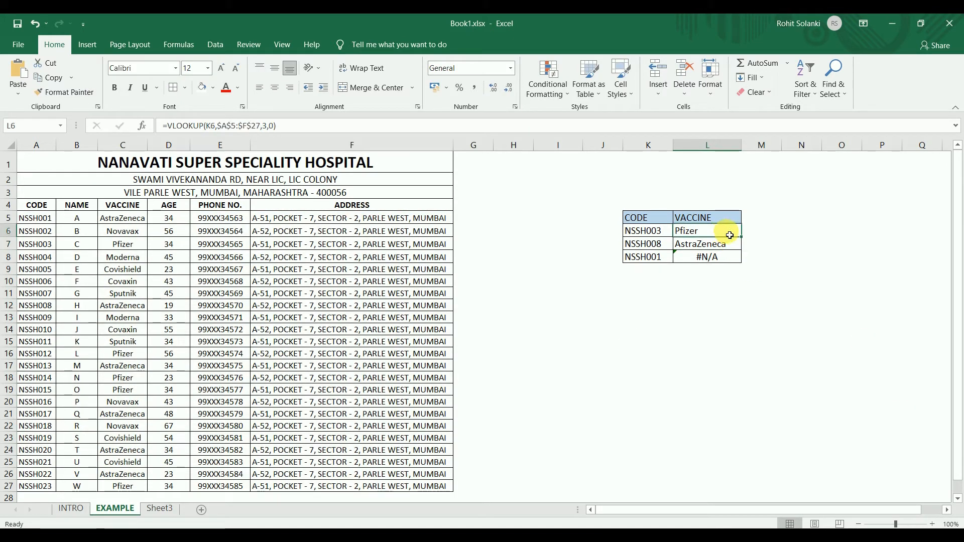
{"action": "left_click_drag", "start_coordinate": [745, 241], "coordinate": [742, 258]}
{"action": "left_click", "coordinate": [779, 246]}
{"action": "left_click", "coordinate": [722, 256]}
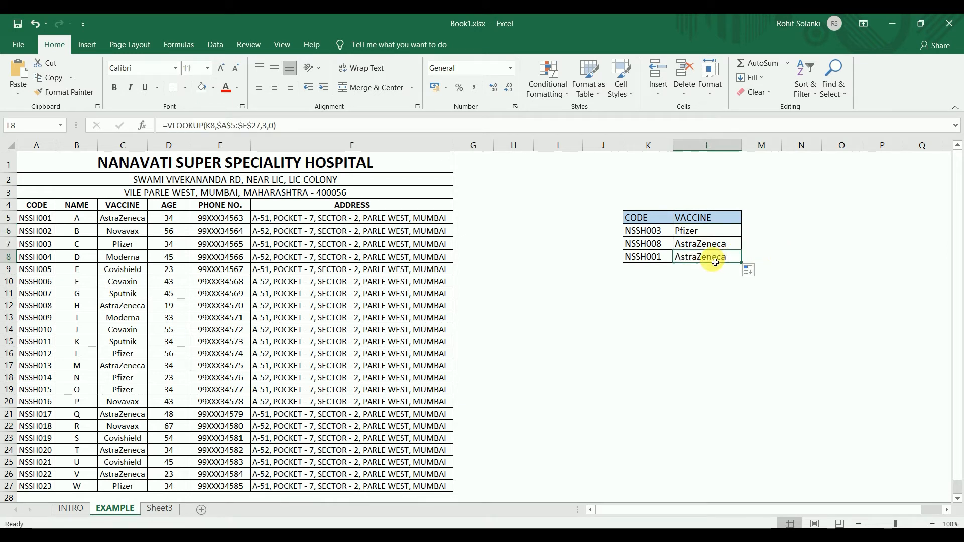
{"action": "left_click", "coordinate": [121, 218]}
{"action": "left_click", "coordinate": [50, 218]}
{"action": "left_click", "coordinate": [132, 217]}
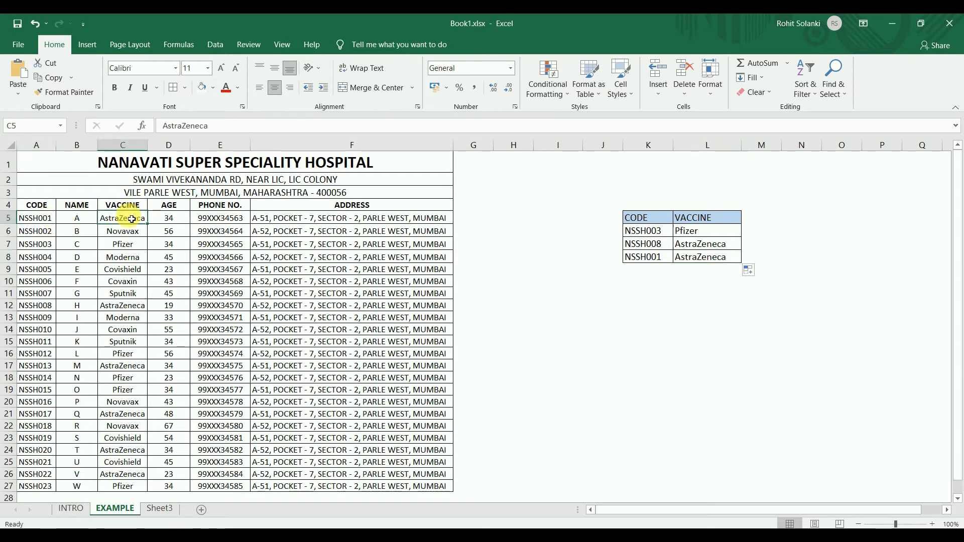
{"action": "left_click", "coordinate": [688, 259]}
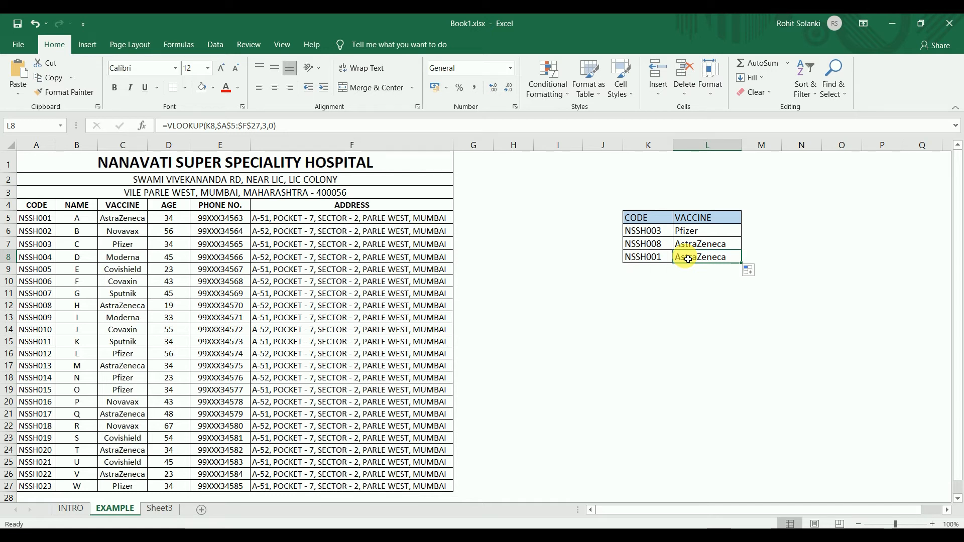
Add a trailing space to the code NSSH003 in A7 and check the lookup in L6
{"action": "left_click", "coordinate": [57, 249]}
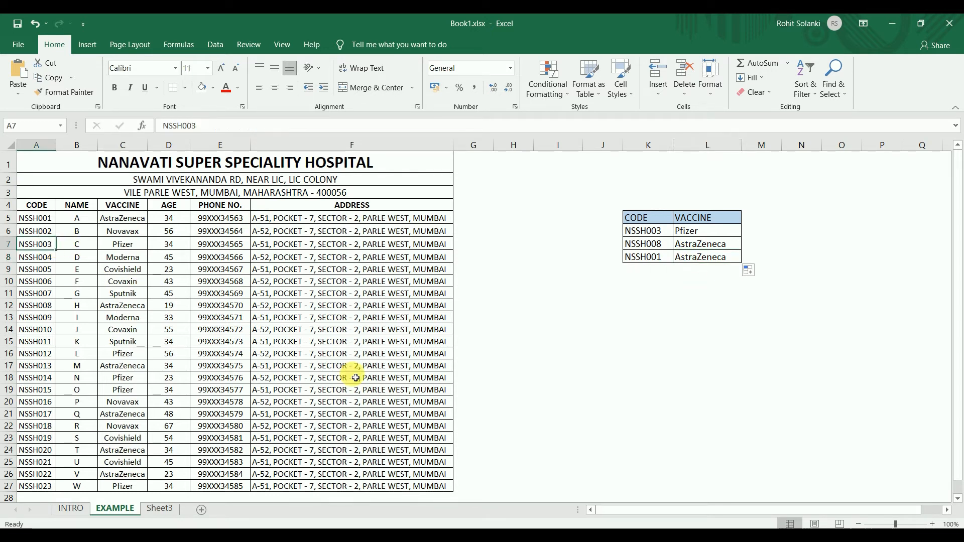
{"action": "key", "text": "F2"}
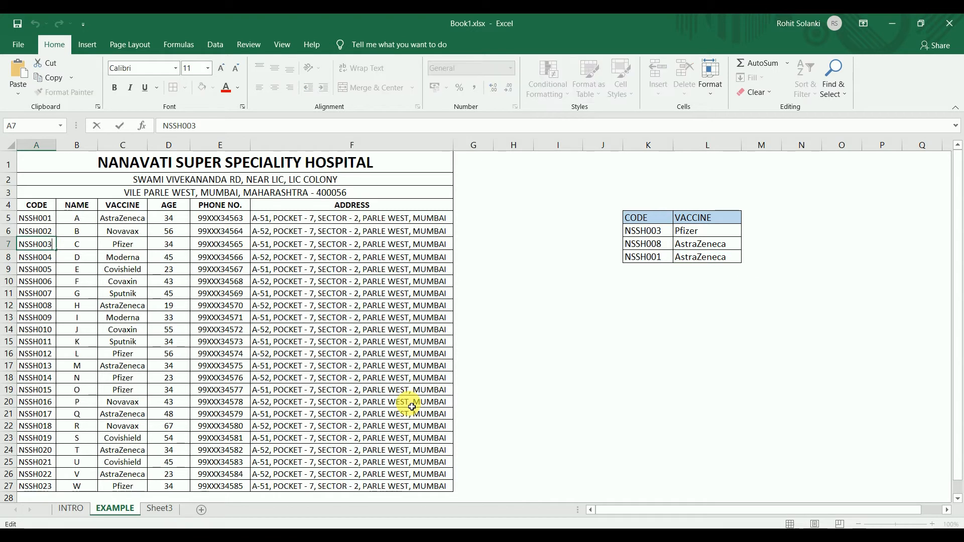
{"action": "key", "text": "Return"}
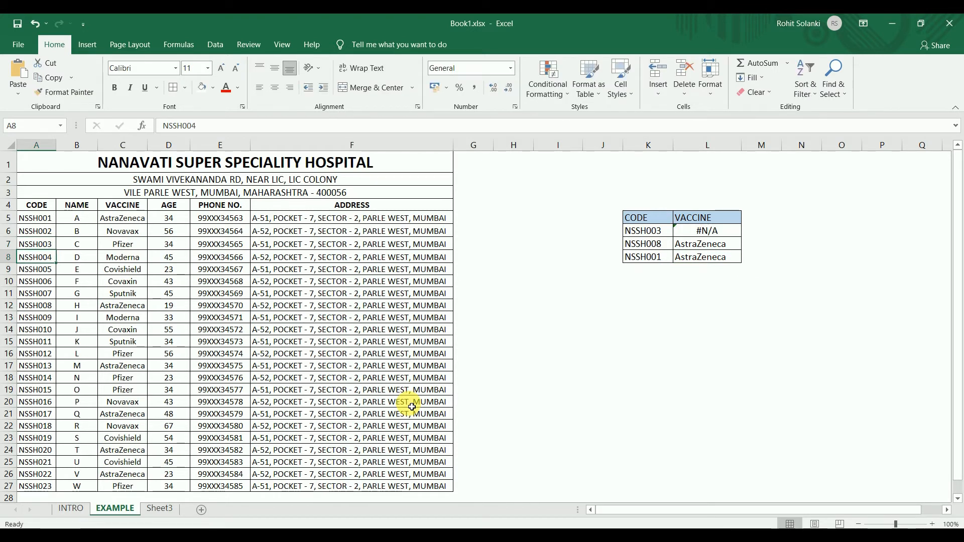
{"action": "left_click", "coordinate": [652, 235]}
{"action": "left_click", "coordinate": [687, 235]}
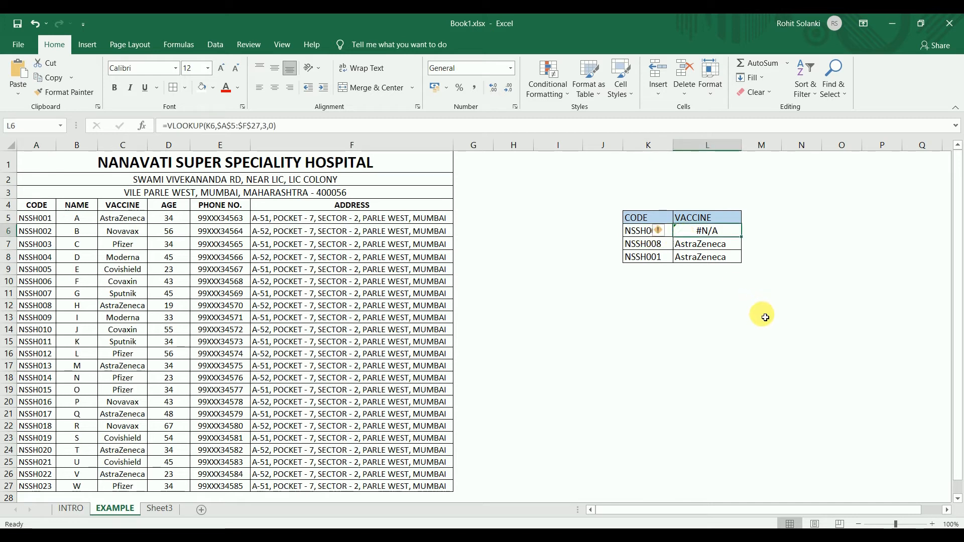
Remove the trailing space from the code in A7
{"action": "left_click", "coordinate": [55, 247]}
{"action": "double_click", "coordinate": [55, 248]}
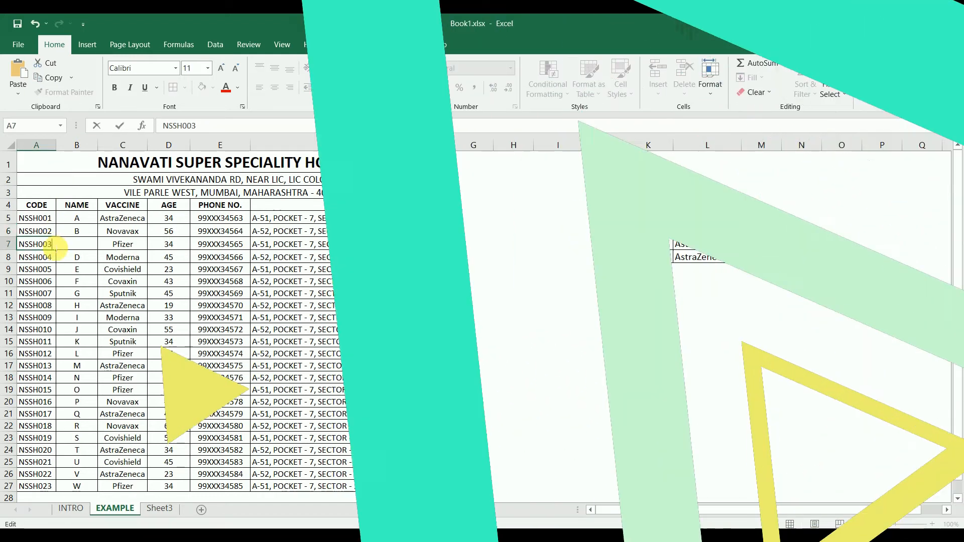
{"action": "key", "text": "Return"}
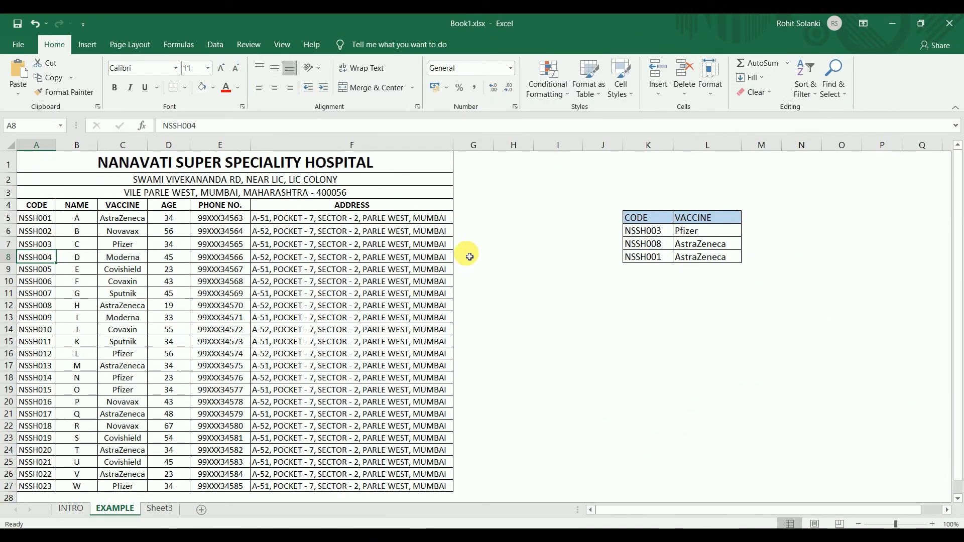
Add list data validation to cell K10 with the source =$A$5:$A$27 so it offers the hospital codes
{"action": "left_click", "coordinate": [639, 284]}
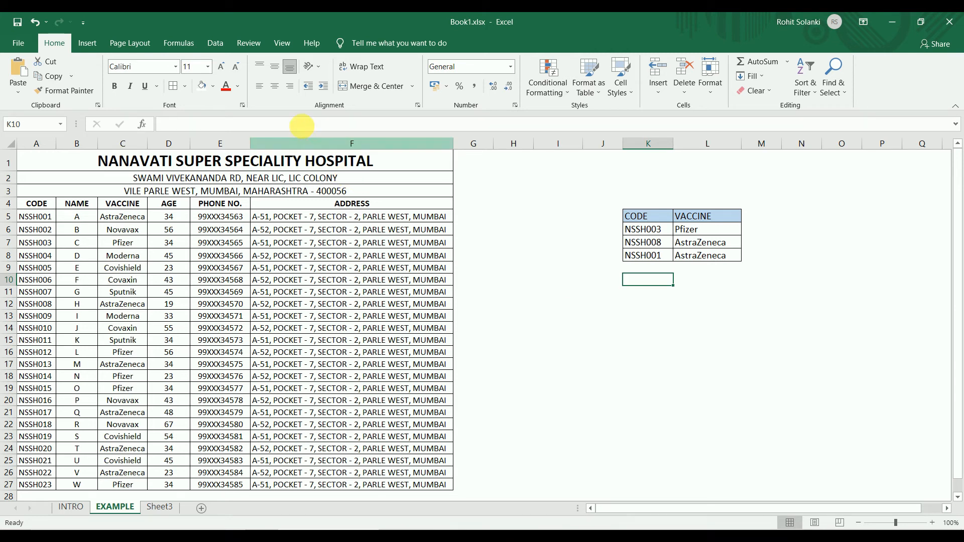
{"action": "left_click", "coordinate": [213, 45]}
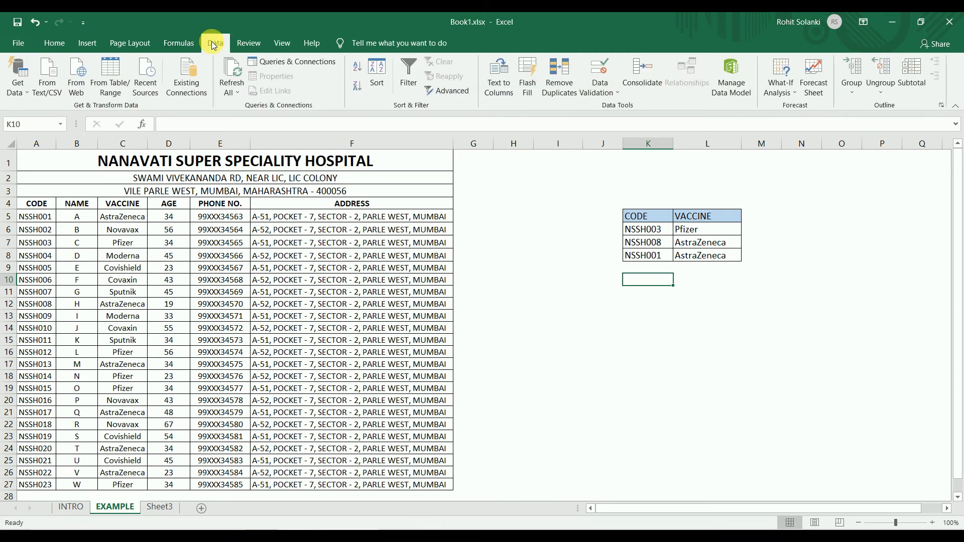
{"action": "left_click", "coordinate": [605, 79]}
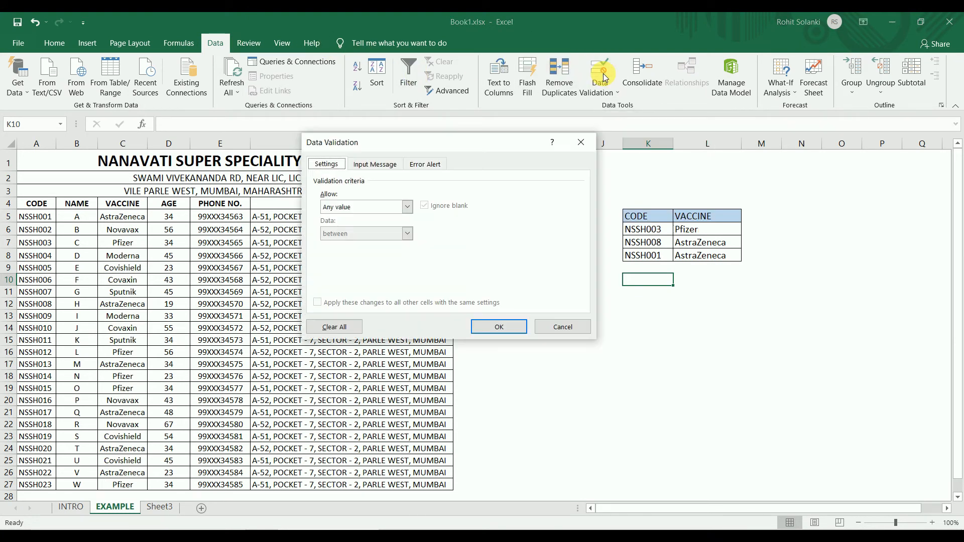
{"action": "left_click", "coordinate": [407, 207]}
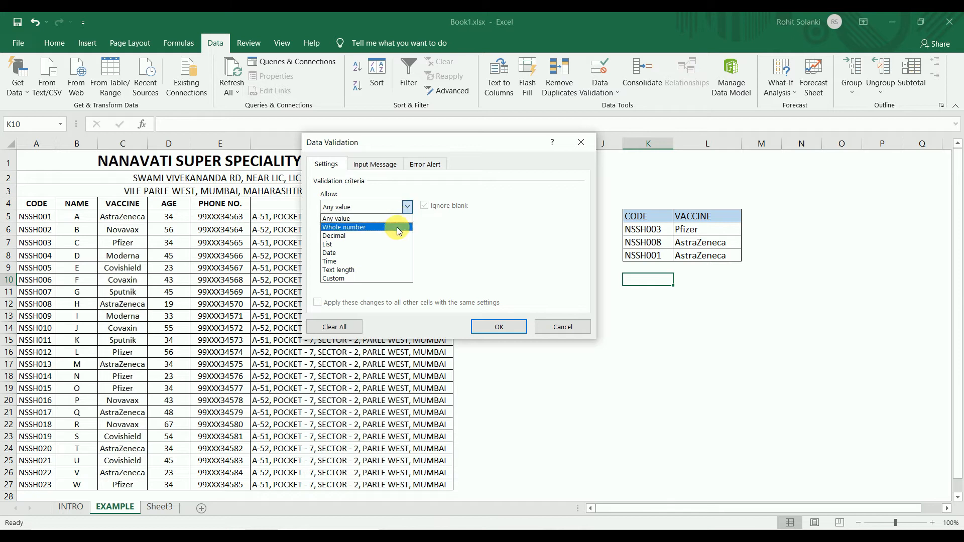
{"action": "left_click", "coordinate": [392, 244]}
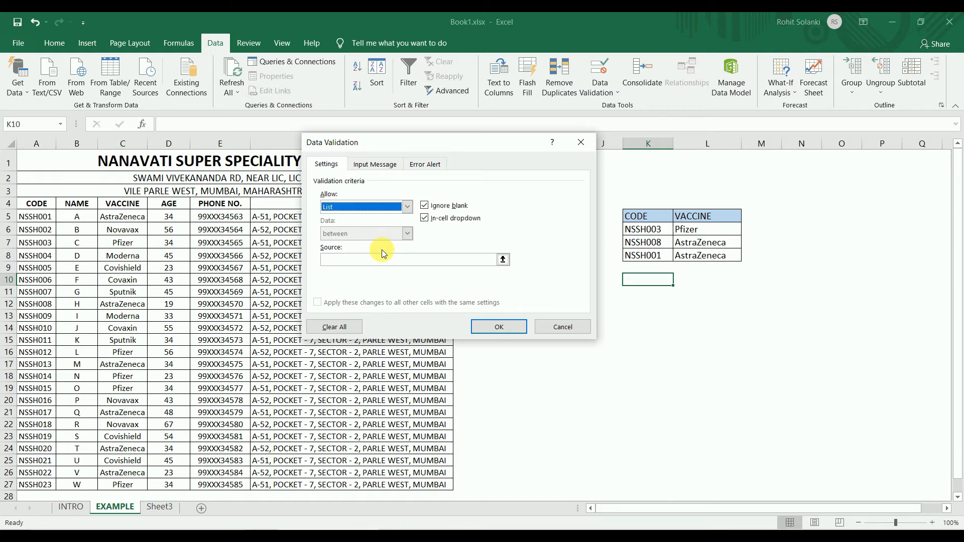
{"action": "left_click", "coordinate": [383, 258]}
{"action": "left_click_drag", "start_coordinate": [36, 223], "coordinate": [51, 487]}
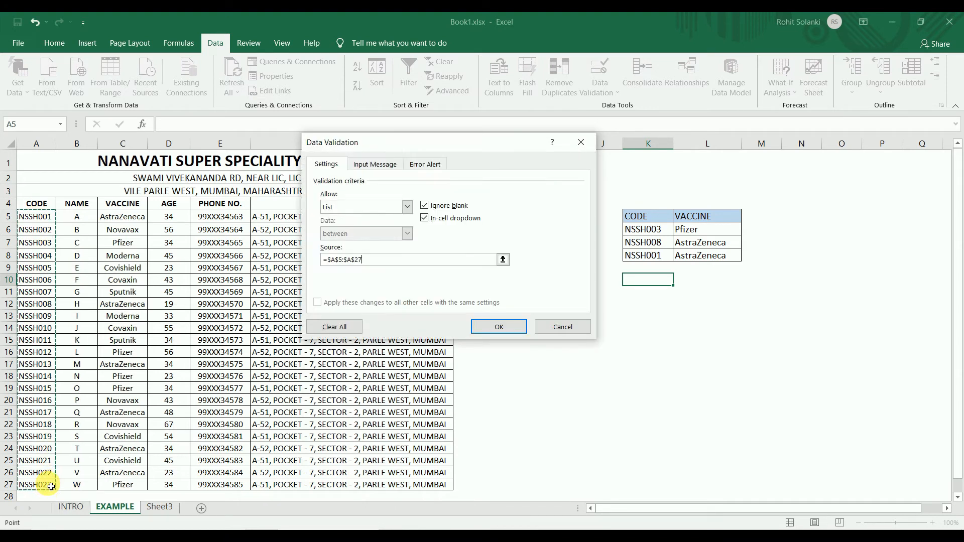
{"action": "left_click", "coordinate": [492, 328]}
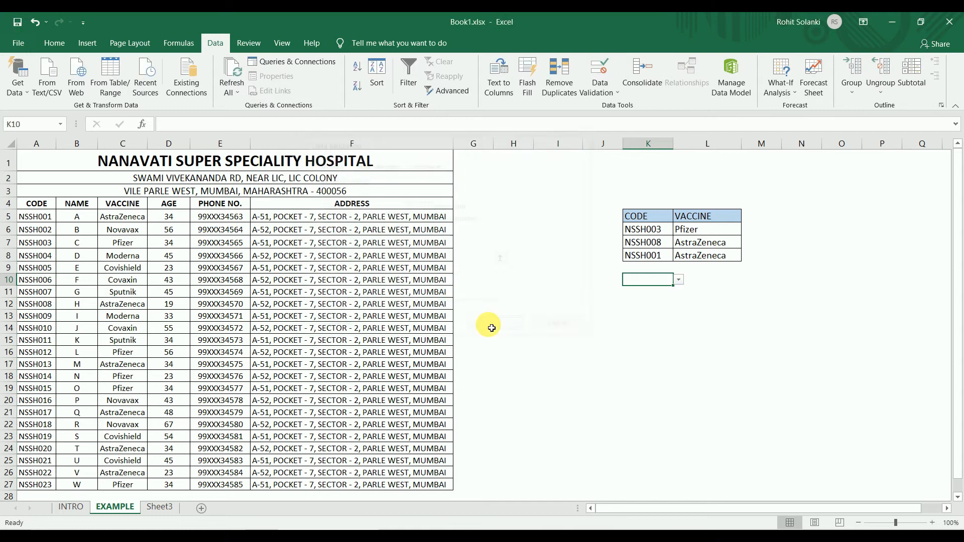
Choose NSSH005 in K10 and copy the VLOOKUP formula from L6 into L10
{"action": "left_click", "coordinate": [679, 280]}
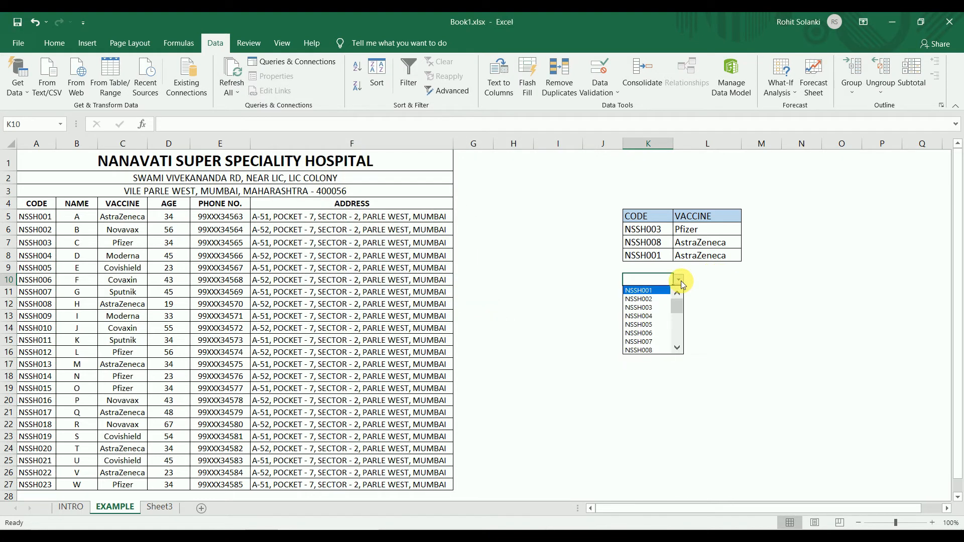
{"action": "left_click", "coordinate": [651, 325]}
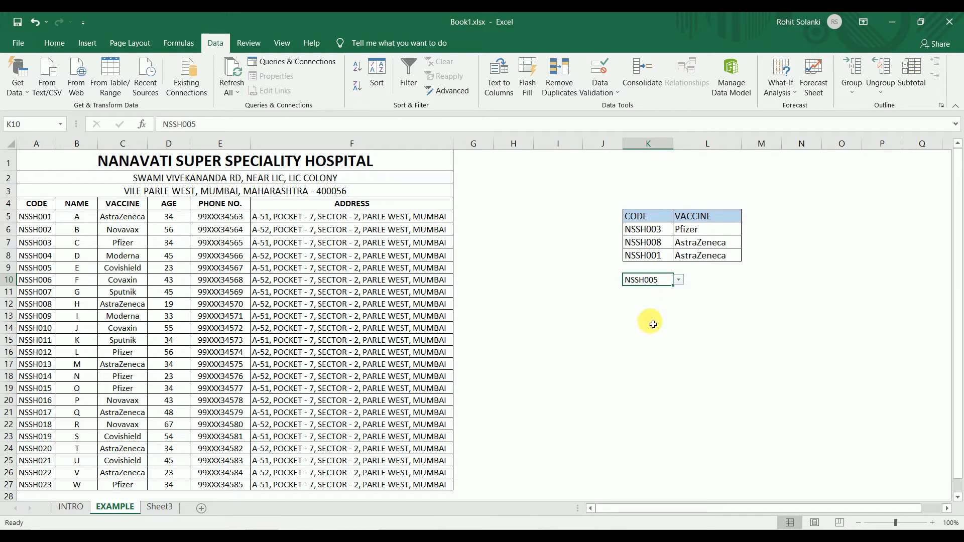
{"action": "left_click", "coordinate": [698, 230]}
{"action": "key", "text": "ctrl+c"}
{"action": "left_click", "coordinate": [685, 282]}
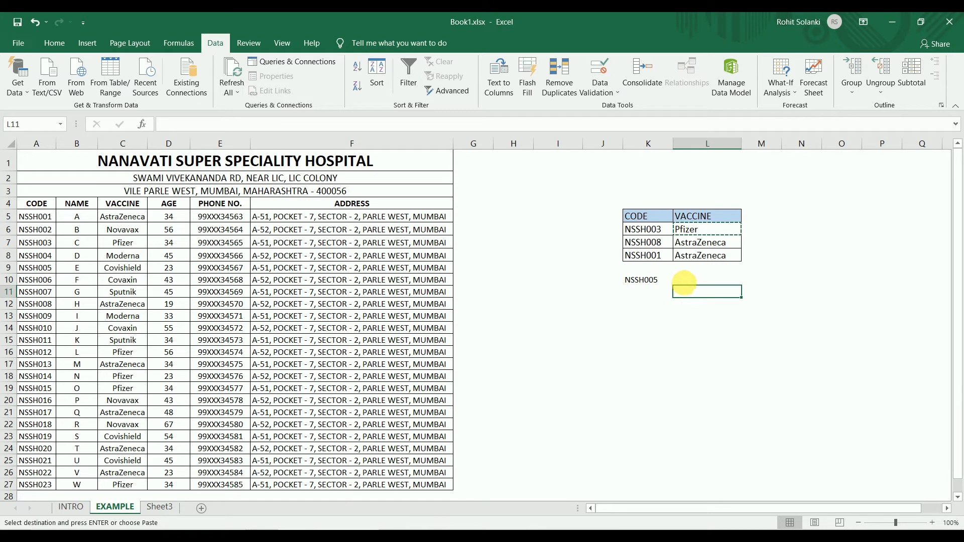
{"action": "key", "text": "ctrl+v"}
Choose NSSH011 from the list of codes in K10 to test the lookup in L10
{"action": "left_click", "coordinate": [649, 294]}
{"action": "left_click", "coordinate": [652, 284]}
{"action": "left_click", "coordinate": [681, 282]}
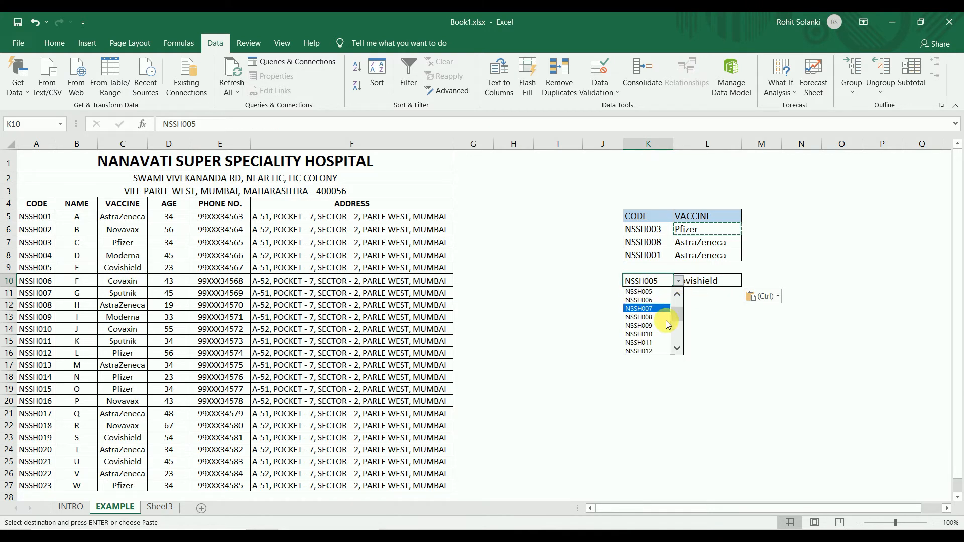
{"action": "left_click", "coordinate": [653, 345]}
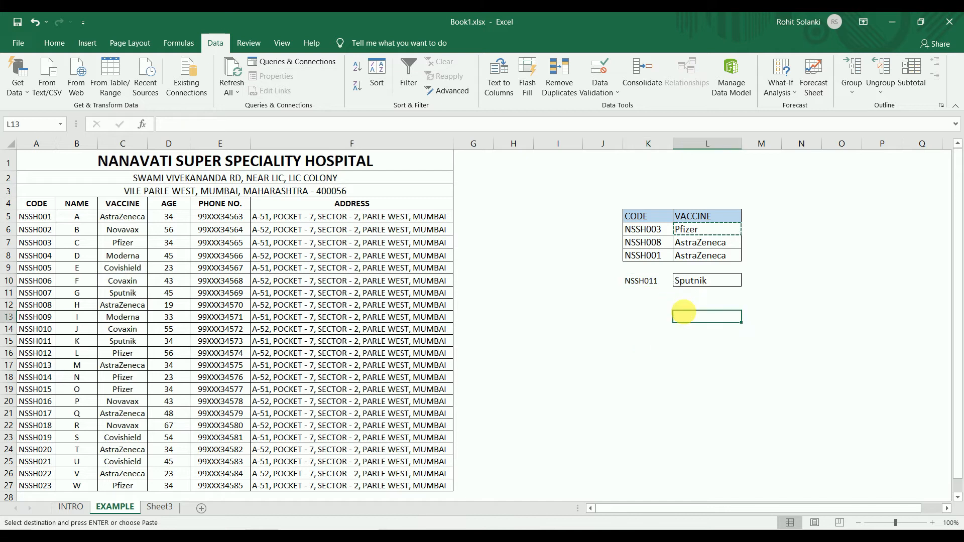
Test the lookup in L10 with the codes NSSH018, NSSH020 and NSSH023 entered in K10
{"action": "double_click", "coordinate": [668, 280]}
{"action": "key", "text": "BackSpace"}
{"action": "type", "text": "8"}
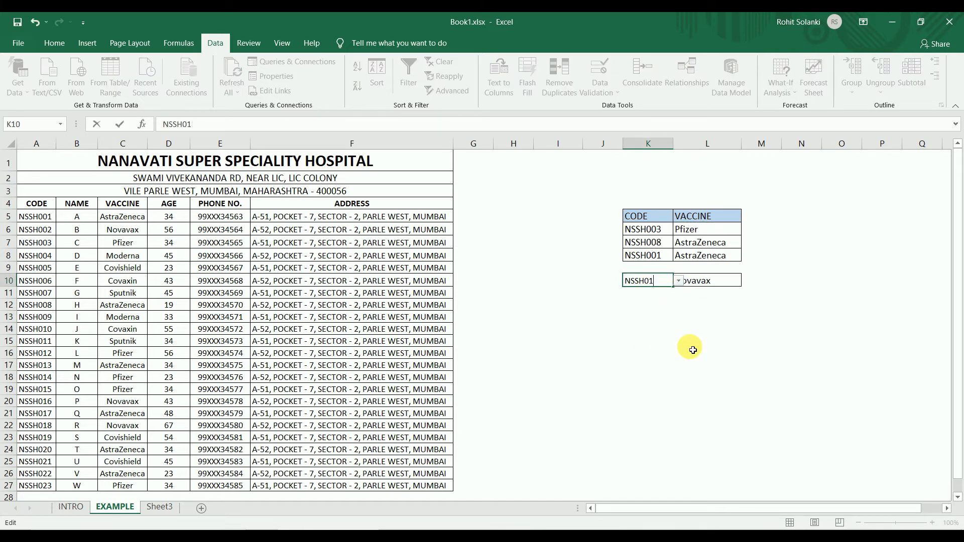
{"action": "key", "text": "Return"}
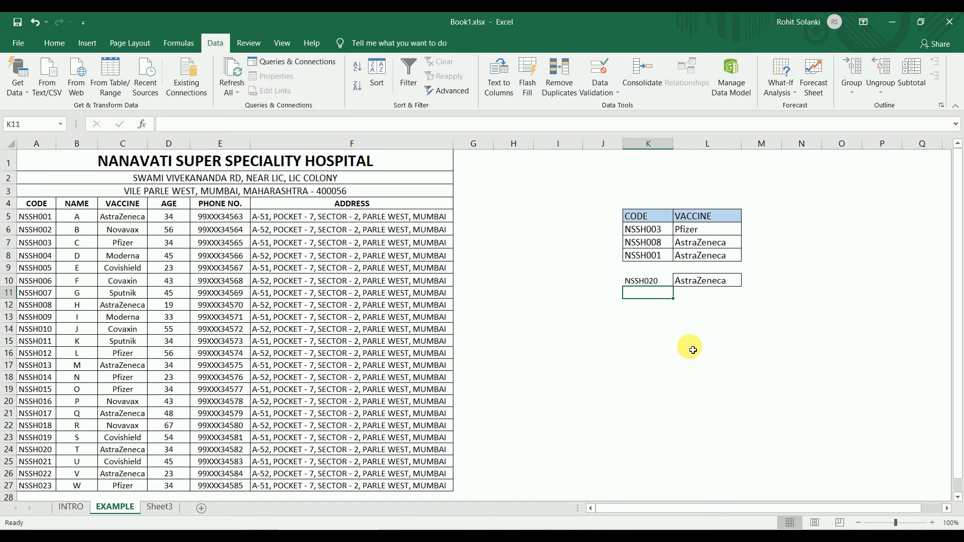
{"action": "key", "text": "Up"}
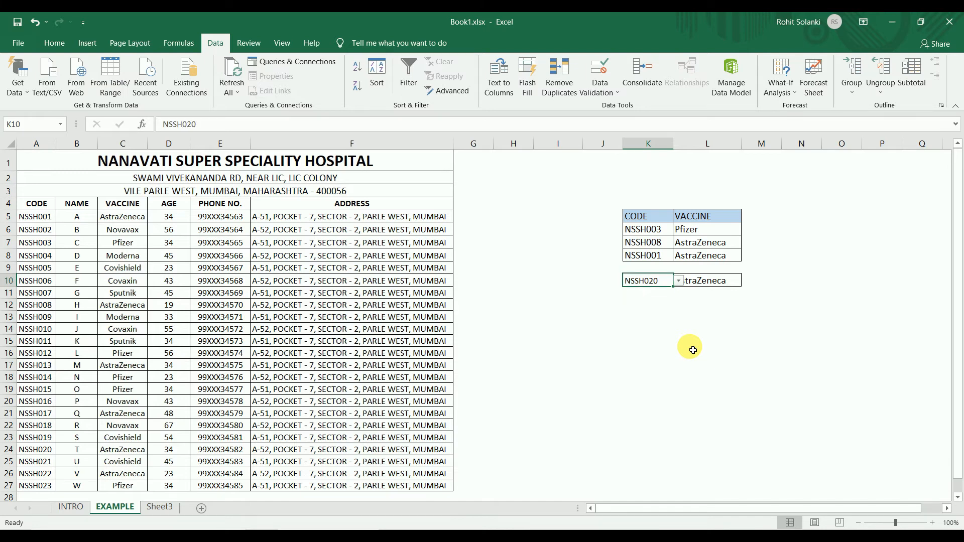
{"action": "key", "text": "F2"}
{"action": "key", "text": "Return"}
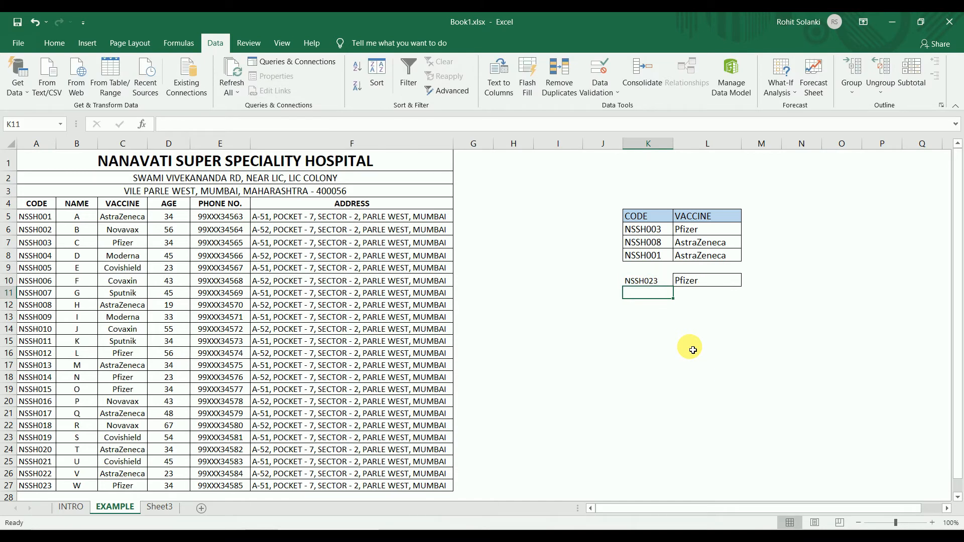
Test the code NSSH003 in K10 and finish with the code set to NSSH006
{"action": "key", "text": "Up"}
{"action": "key", "text": "F2"}
{"action": "key", "text": "BackSpace"}
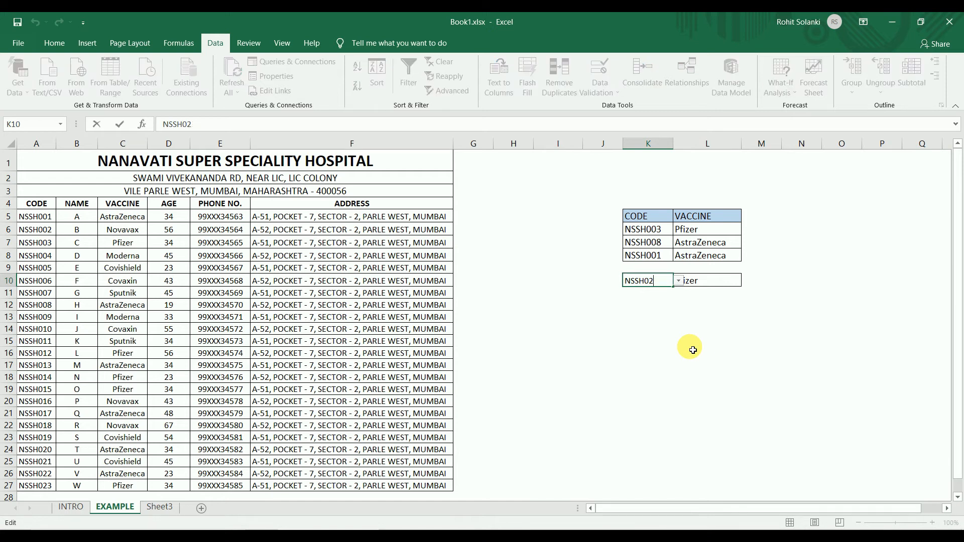
{"action": "type", "text": "03"}
{"action": "key", "text": "Return"}
{"action": "key", "text": "Up"}
{"action": "key", "text": "F2"}
{"action": "key", "text": "Return"}
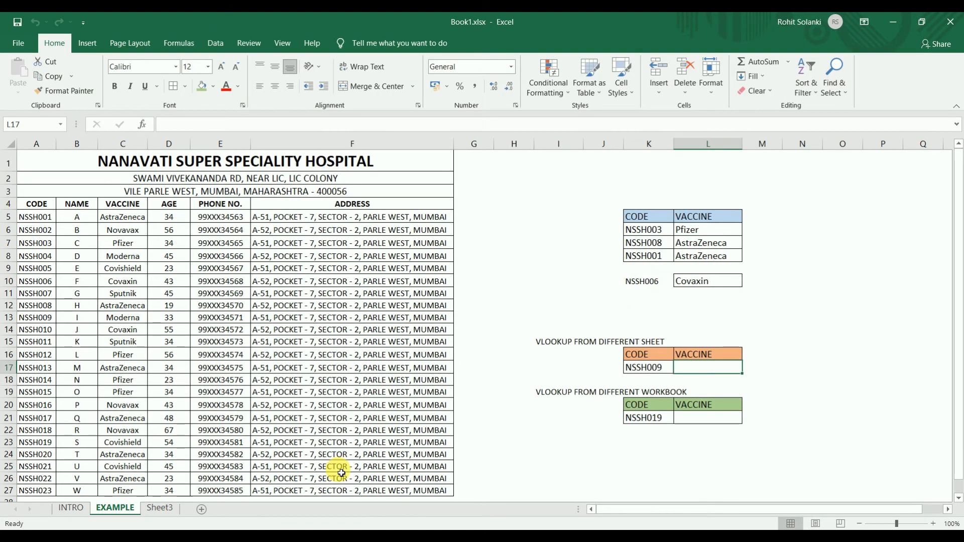
{"action": "right_click", "coordinate": [124, 508]}
{"action": "left_click", "coordinate": [155, 373]}
{"action": "key", "text": "Escape"}
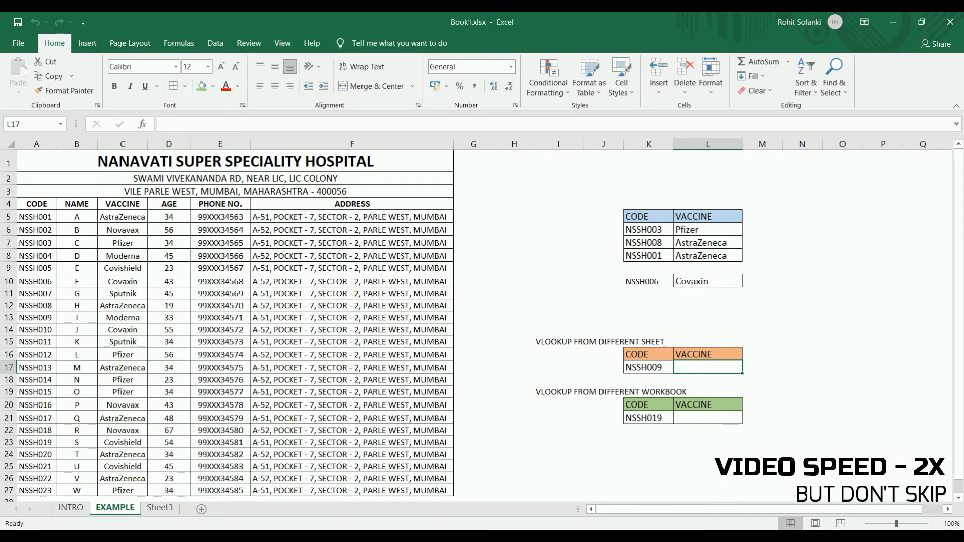
Insert a new blank worksheet in front of the EXAMPLE sheet
{"action": "right_click", "coordinate": [104, 508]}
{"action": "left_click", "coordinate": [135, 361]}
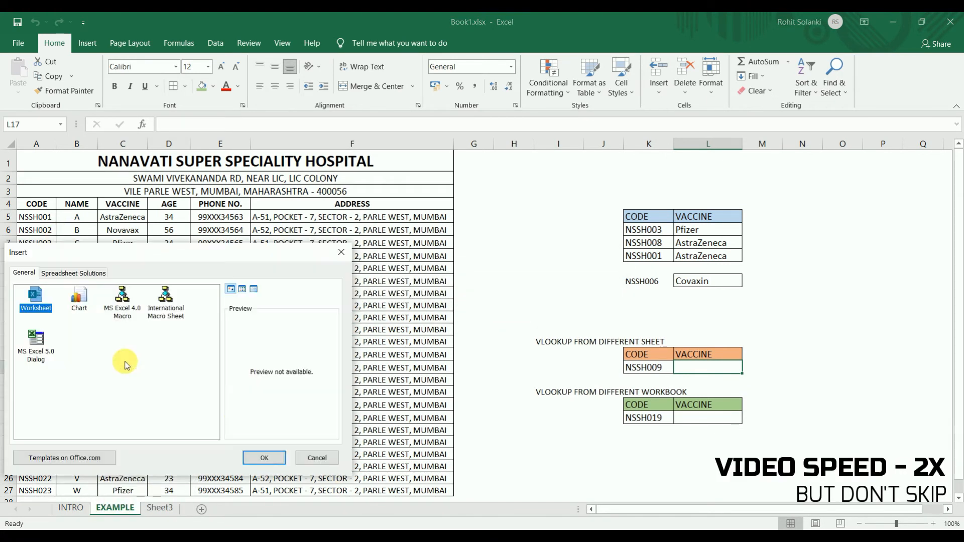
{"action": "left_click", "coordinate": [276, 458]}
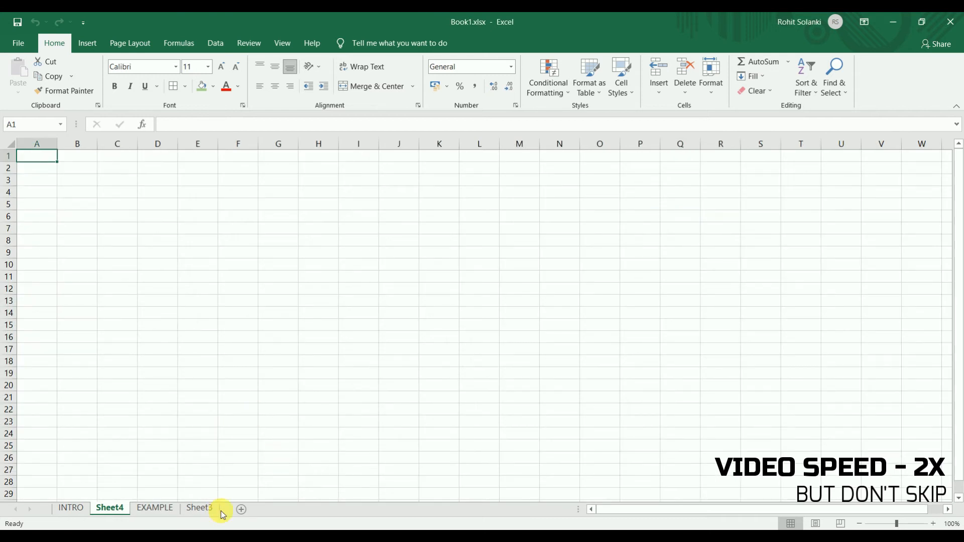
Copy the patient table A4:F27 from EXAMPLE into A1 of Sheet4 and auto-fit the columns to their contents
{"action": "left_click", "coordinate": [155, 508]}
{"action": "left_click_drag", "start_coordinate": [46, 203], "coordinate": [366, 493]}
{"action": "key", "text": "ctrl+c"}
{"action": "left_click", "coordinate": [119, 511]}
{"action": "key", "text": "ctrl+v"}
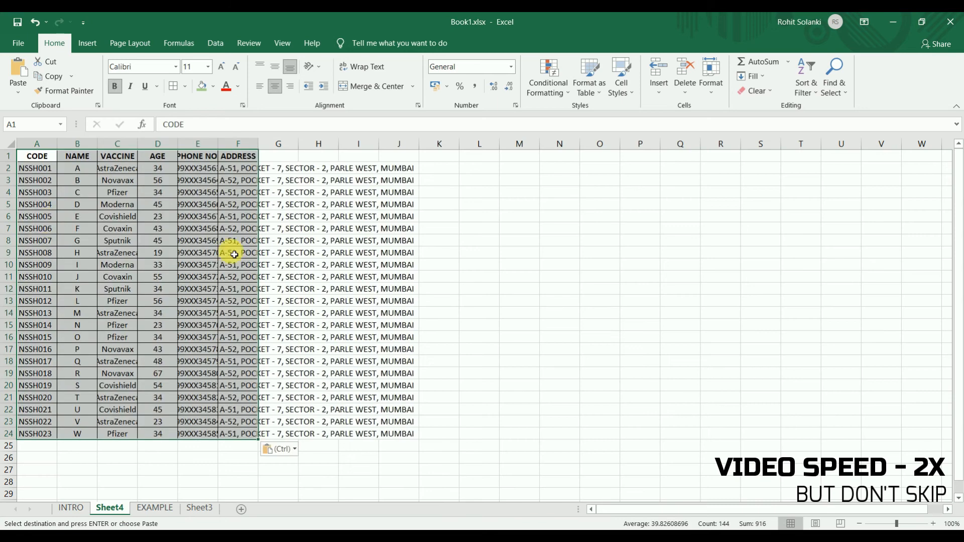
{"action": "key", "text": "ctrl+a"}
{"action": "double_click", "coordinate": [64, 150]}
{"action": "left_click", "coordinate": [165, 192]}
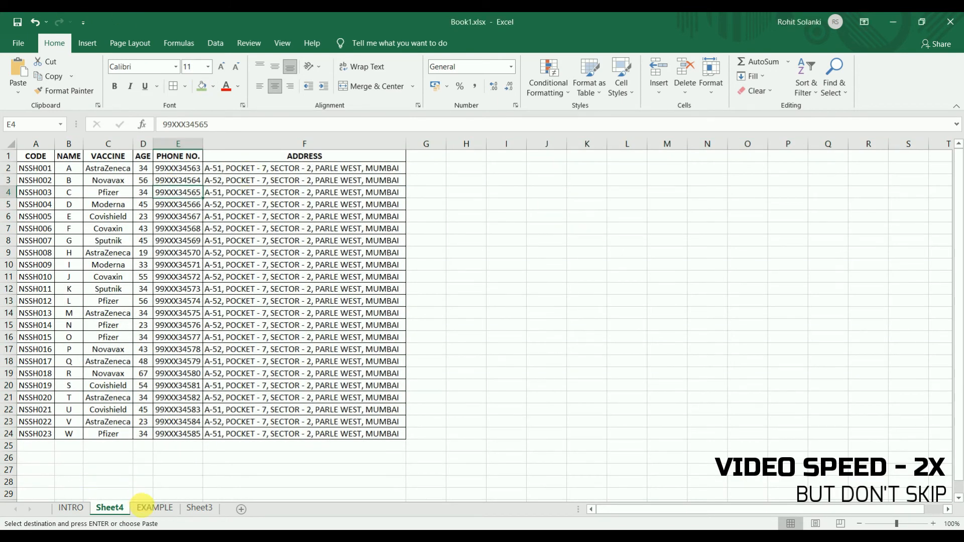
Enter =VLOOKUP(K17,Sheet4!A1:F24,3,0) in L17 of EXAMPLE and compare the result with the vaccine in C13
{"action": "left_click", "coordinate": [153, 508]}
{"action": "left_click", "coordinate": [702, 371]}
{"action": "type", "text": "=vlo"}
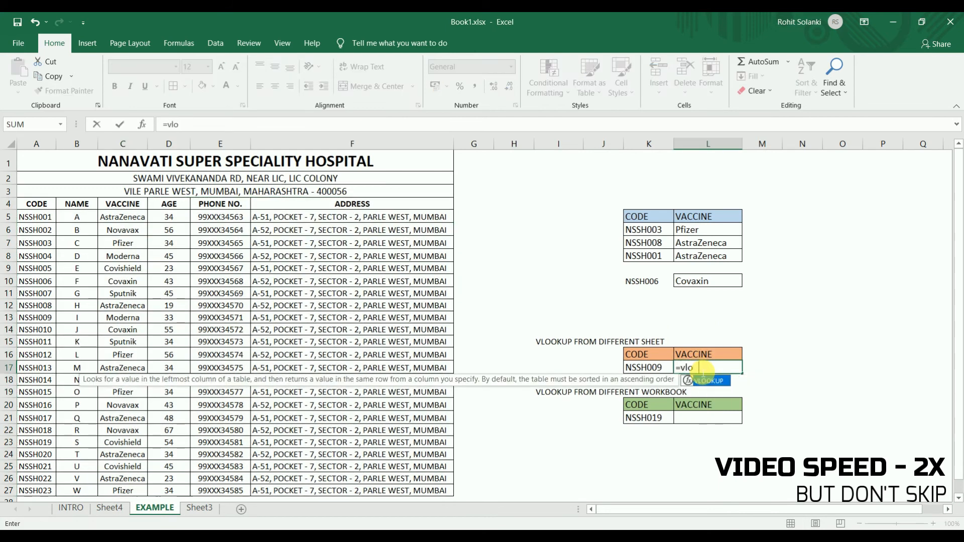
{"action": "type", "text": "okup(K17,"}
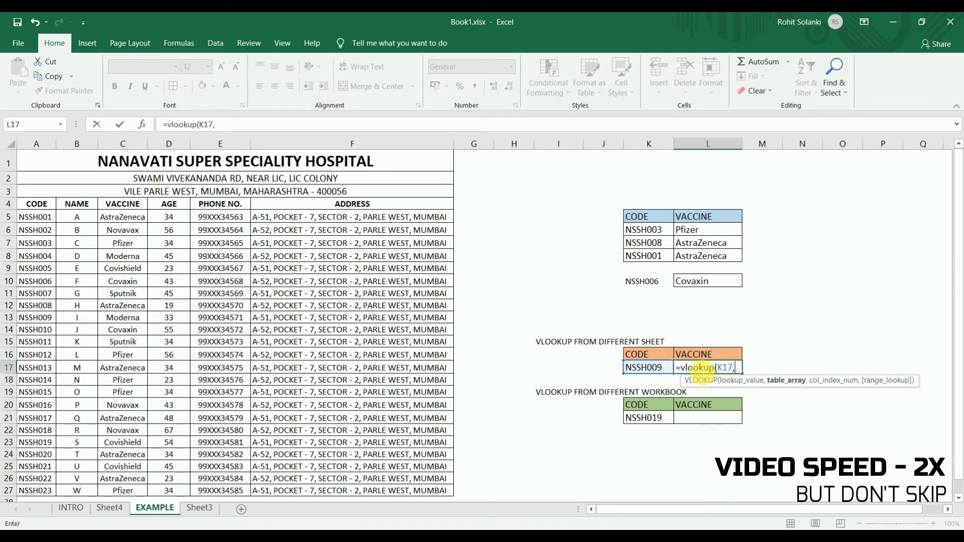
{"action": "left_click", "coordinate": [110, 508]}
{"action": "left_click_drag", "start_coordinate": [20, 156], "coordinate": [342, 433]}
{"action": "type", "text": ","}
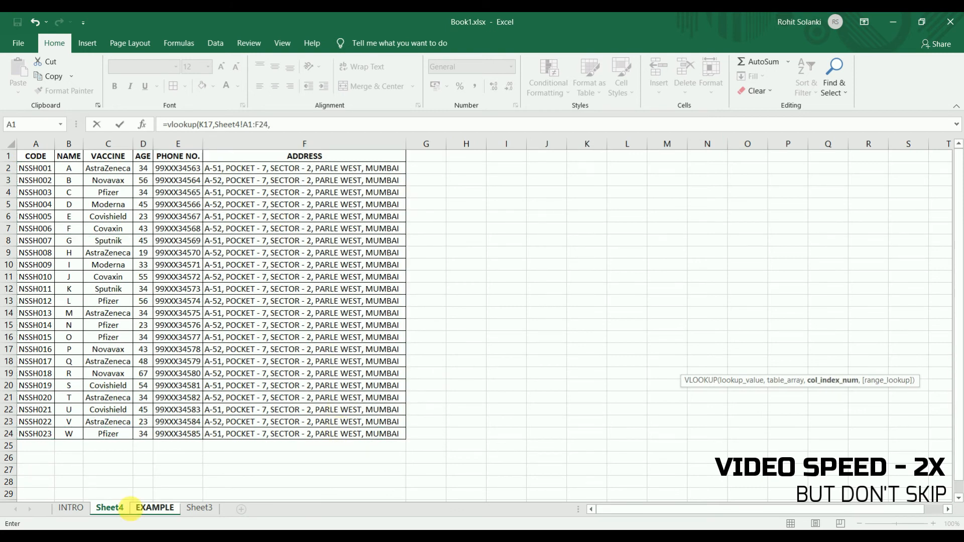
{"action": "left_click", "coordinate": [154, 508]}
{"action": "type", "text": "3"}
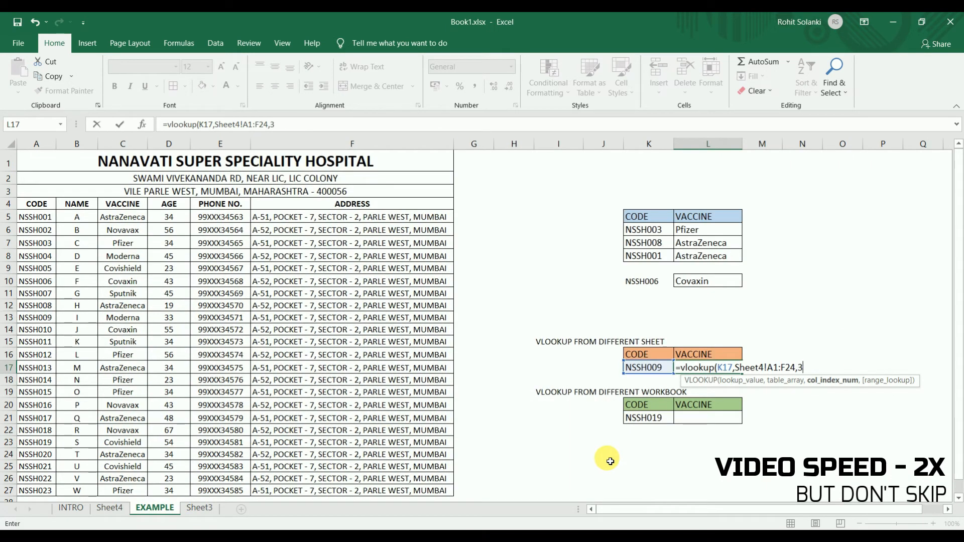
{"action": "type", "text": ",0"}
{"action": "key", "text": "Return"}
{"action": "key", "text": "Up"}
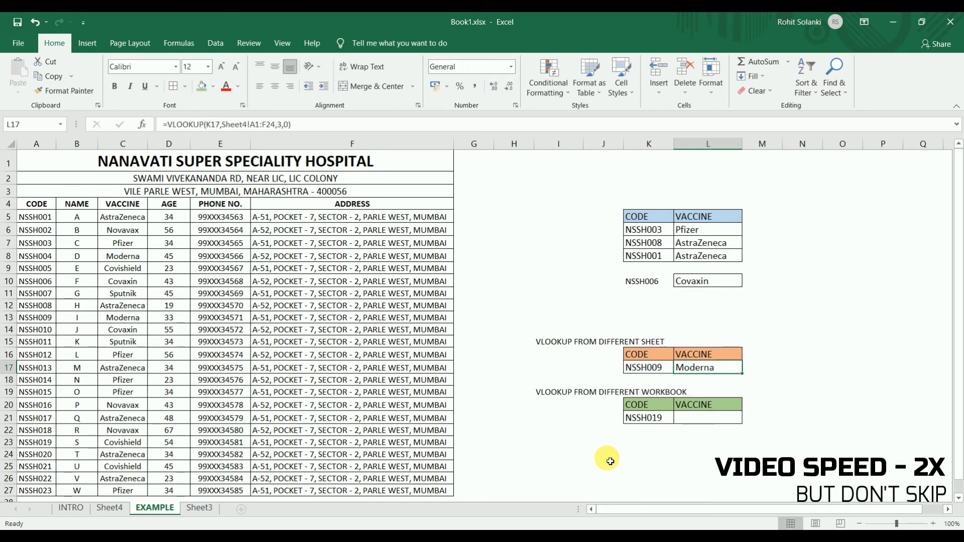
{"action": "left_click", "coordinate": [119, 316]}
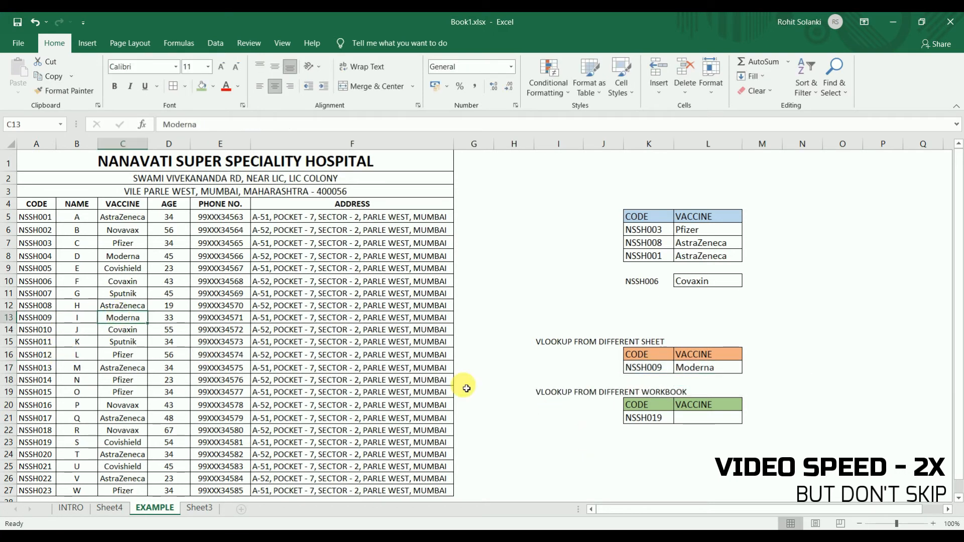
Create a new blank workbook to hold the data for the lookup from a different workbook
{"action": "left_click", "coordinate": [706, 422]}
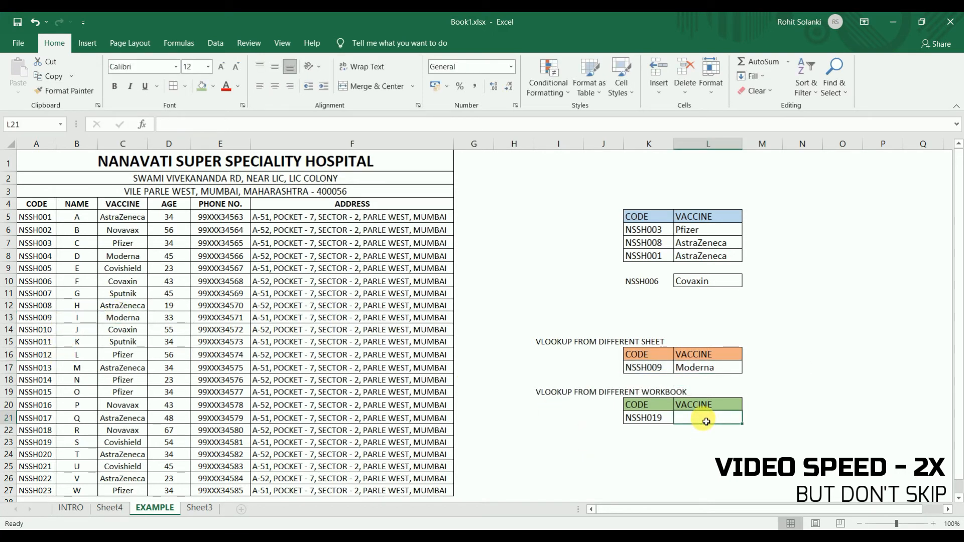
{"action": "left_click", "coordinate": [18, 43]}
{"action": "left_click", "coordinate": [67, 104]}
{"action": "left_click", "coordinate": [157, 146]}
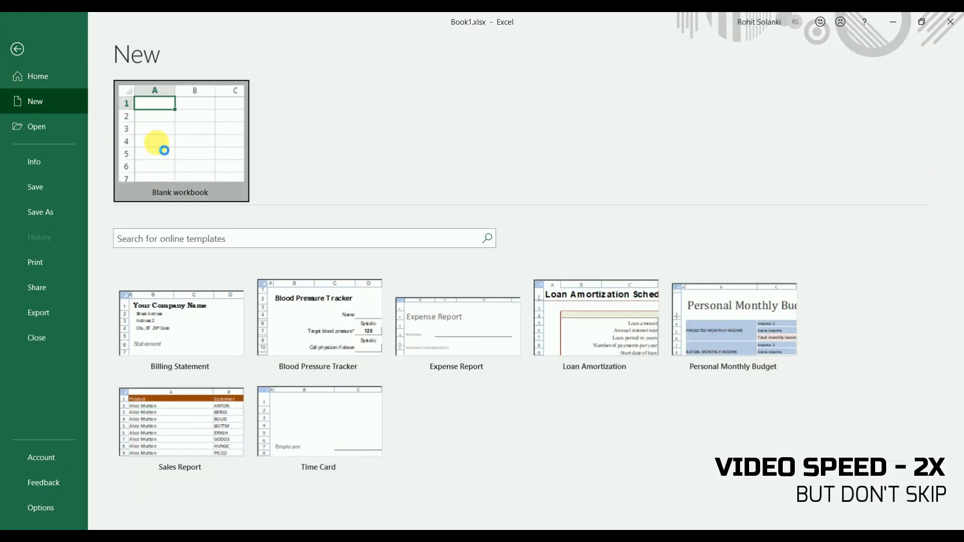
Copy the patient table A4:F27 from EXAMPLE in Book1 into A1 of Book2 and auto-fit the columns
{"action": "left_click", "coordinate": [338, 511]}
{"action": "left_click_drag", "start_coordinate": [37, 205], "coordinate": [360, 494]}
{"action": "key", "text": "ctrl+c"}
{"action": "key", "text": "ctrl+Tab"}
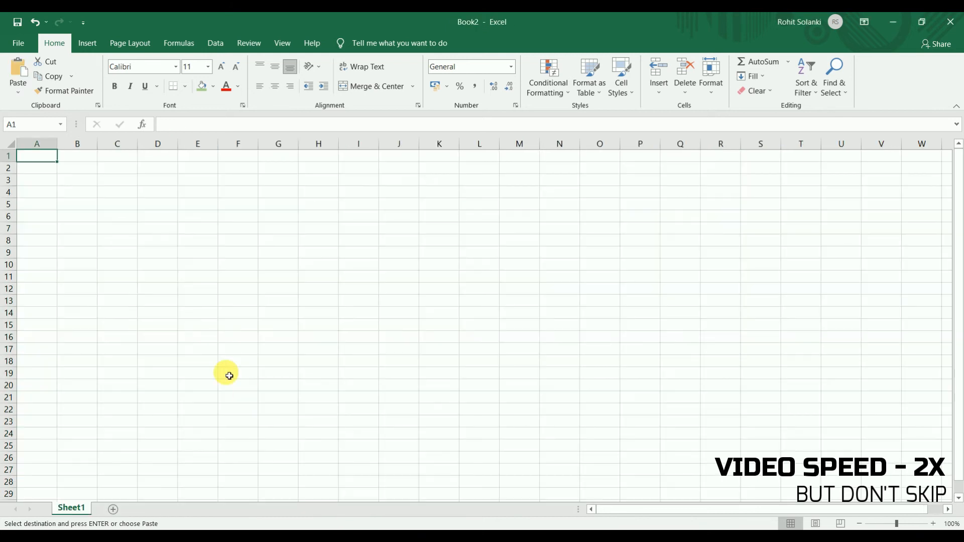
{"action": "key", "text": "ctrl+v"}
{"action": "key", "text": "ctrl+a"}
{"action": "double_click", "coordinate": [58, 145]}
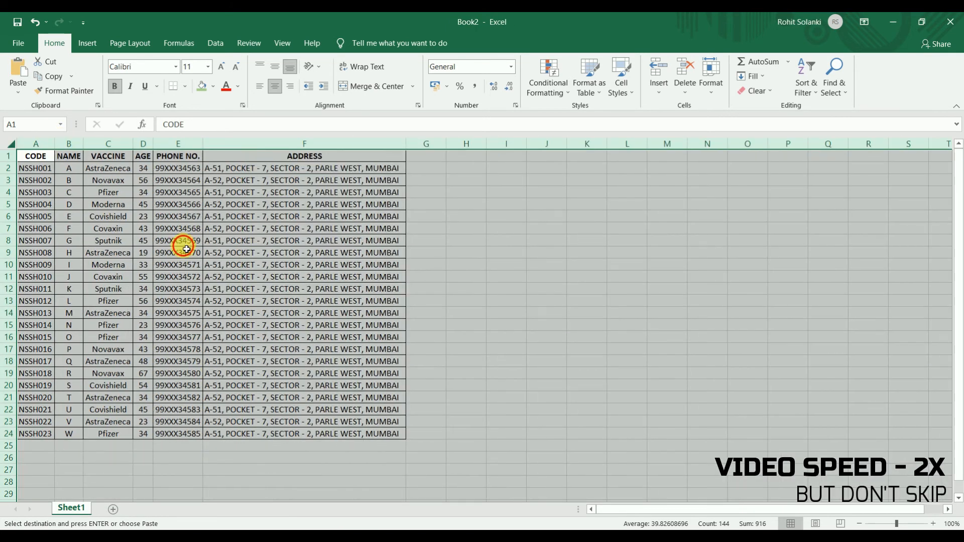
{"action": "left_click", "coordinate": [184, 247]}
Enter =VLOOKUP(K21,[Book2]Sheet1!$A$1:$F$24,3,0) in L21 of Book1's EXAMPLE sheet and compare the result with C23
{"action": "key", "text": "alt+Tab"}
{"action": "left_click", "coordinate": [688, 418]}
{"action": "type", "text": "="}
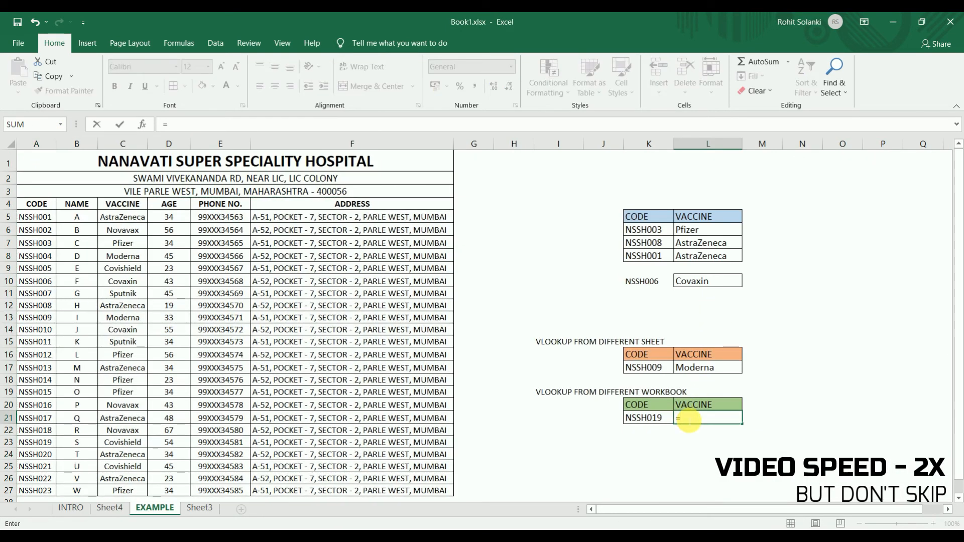
{"action": "type", "text": "vlookup("}
{"action": "left_click", "coordinate": [659, 419]}
{"action": "type", "text": ","}
{"action": "key", "text": "alt+Tab"}
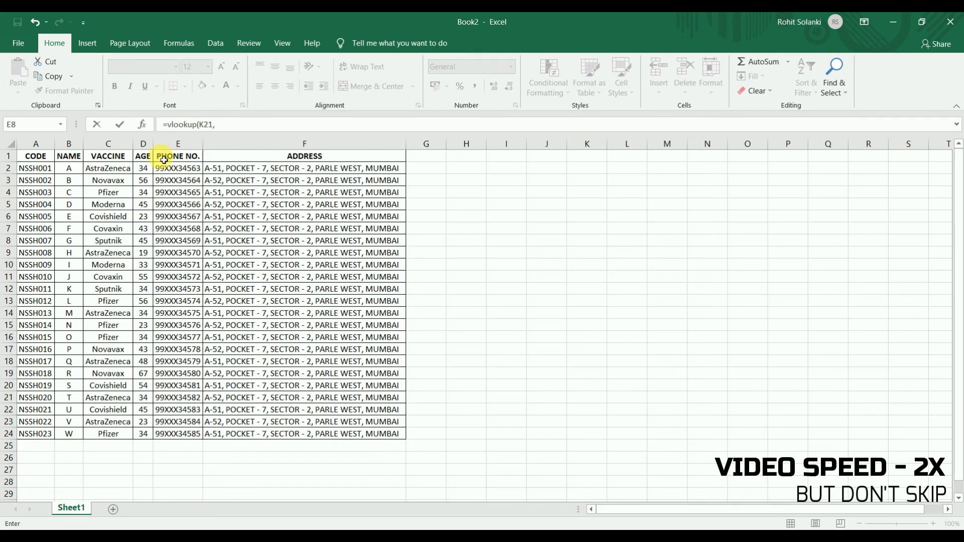
{"action": "left_click_drag", "start_coordinate": [30, 155], "coordinate": [312, 433]}
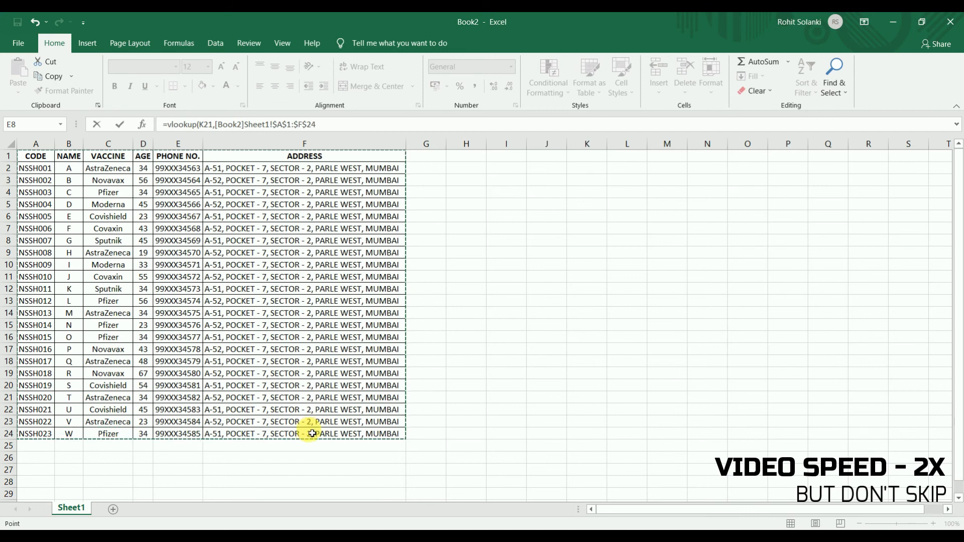
{"action": "key", "text": "alt+Tab"}
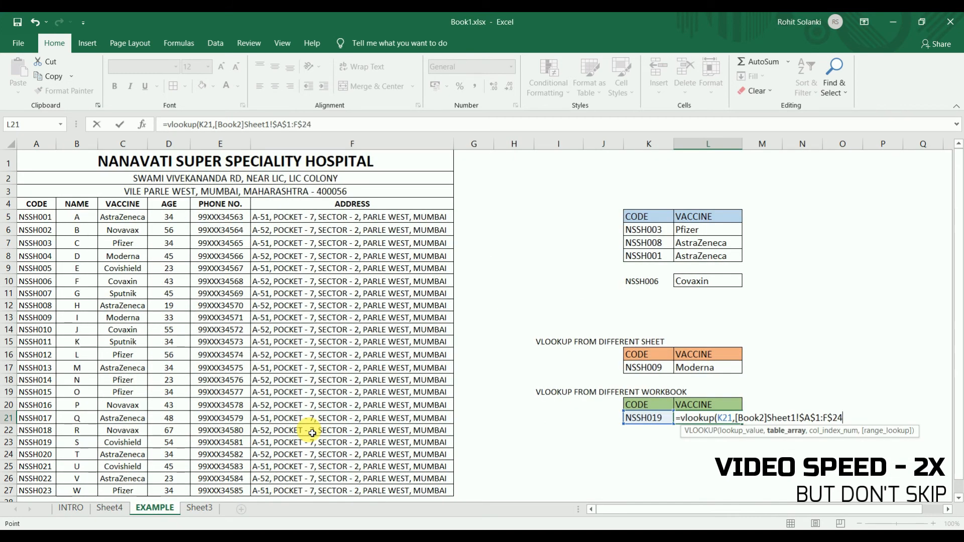
{"action": "type", "text": ",3,0"}
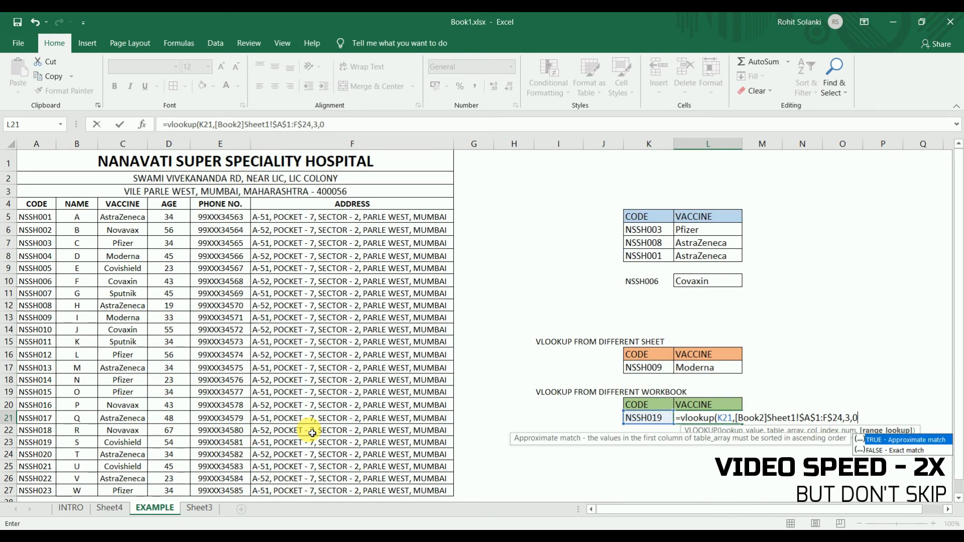
{"action": "key", "text": "Return"}
{"action": "left_click", "coordinate": [693, 420]}
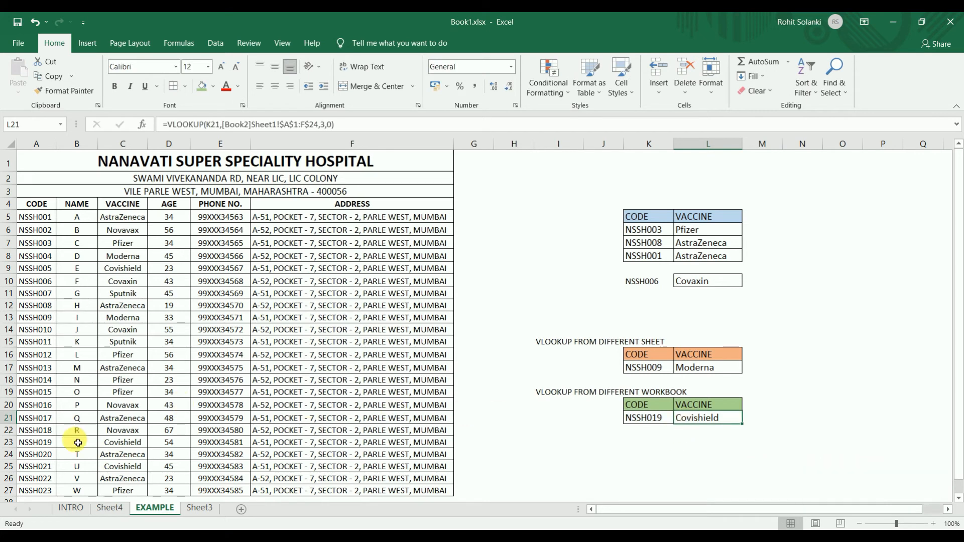
{"action": "left_click", "coordinate": [108, 442]}
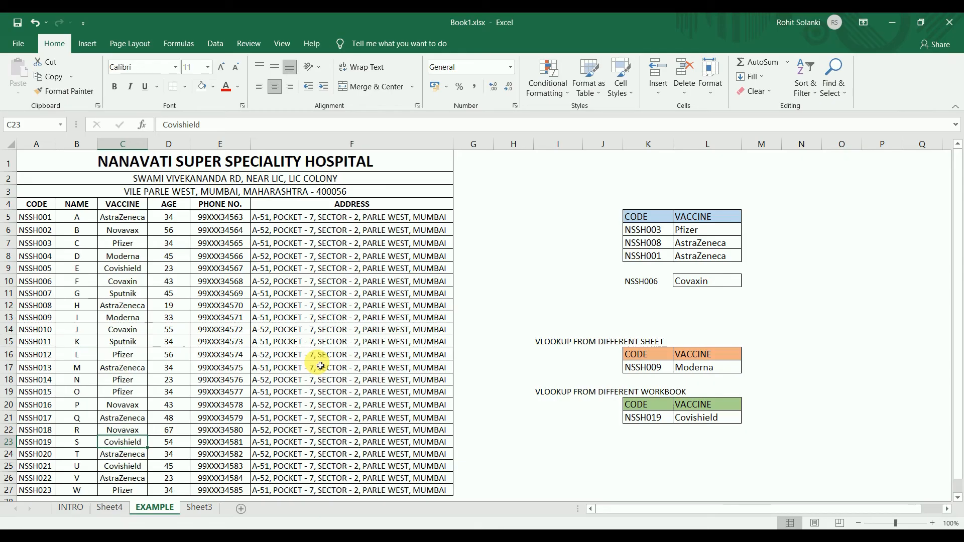
Review the Hindi marks lookups in I10 and I11 on INTRO, the table on Sheet4 and the vaccine lookups in L6:L8 on EXAMPLE
{"action": "left_click", "coordinate": [71, 508]}
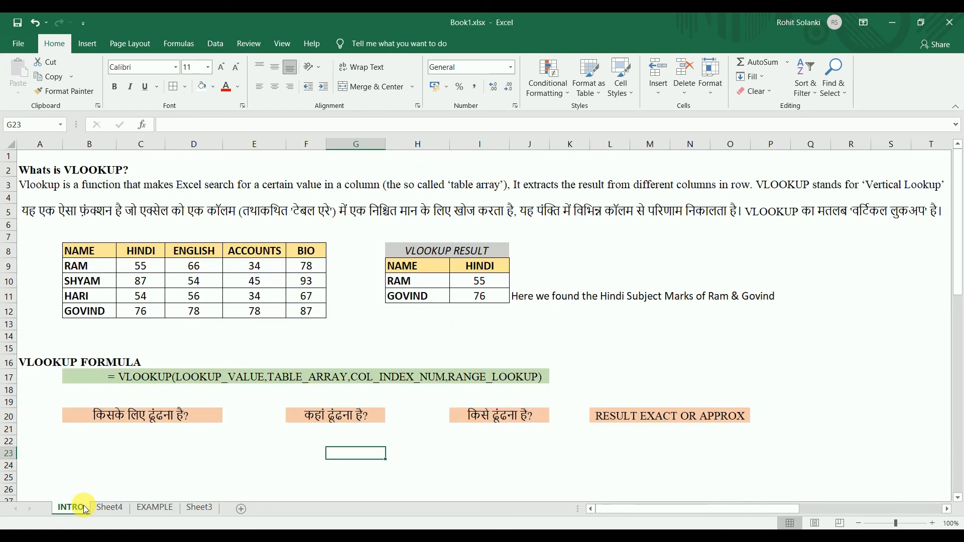
{"action": "left_click", "coordinate": [473, 279]}
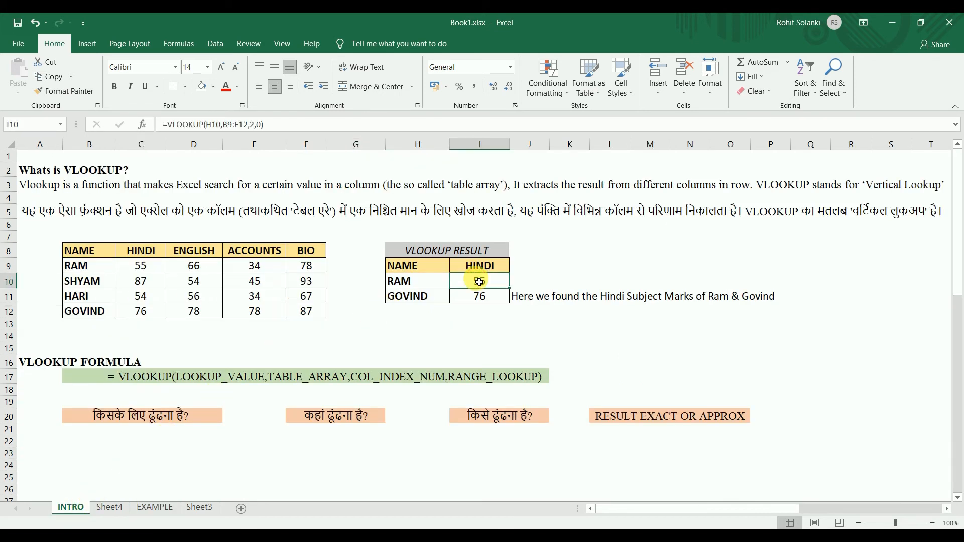
{"action": "left_click", "coordinate": [164, 272]}
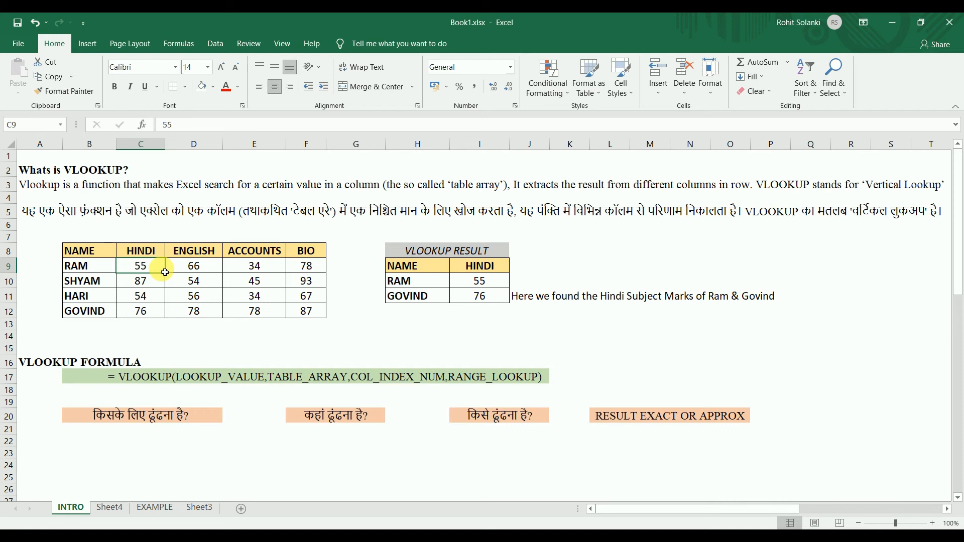
{"action": "left_click", "coordinate": [479, 299]}
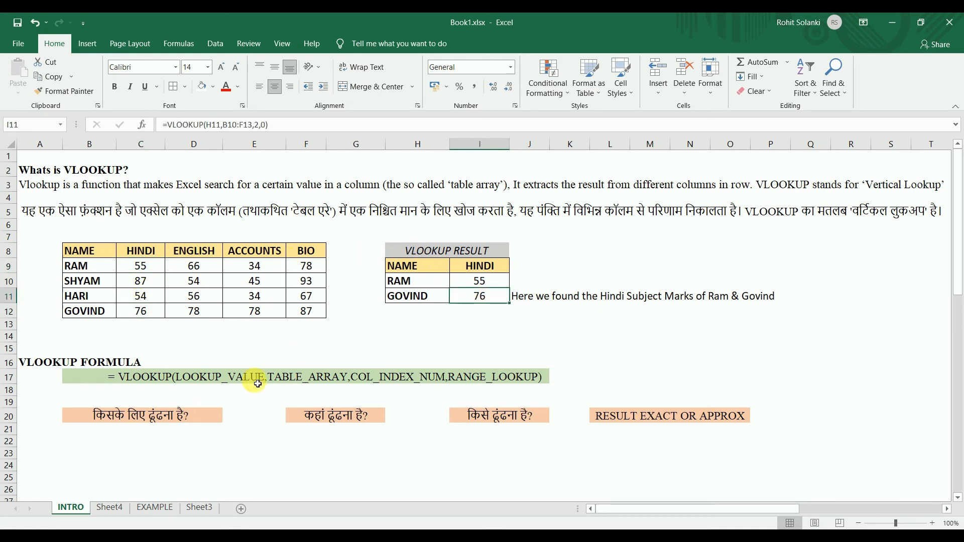
{"action": "left_click", "coordinate": [103, 510]}
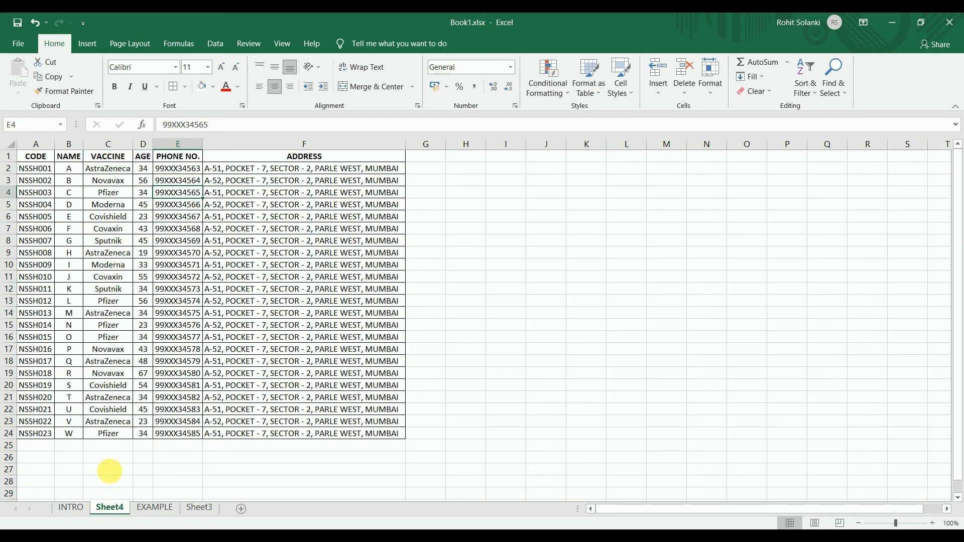
{"action": "left_click", "coordinate": [139, 515]}
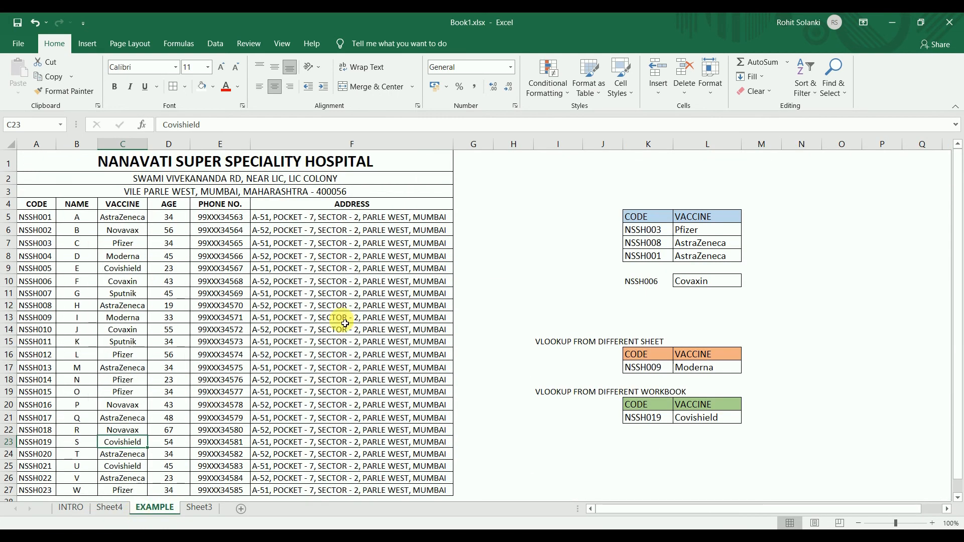
{"action": "left_click", "coordinate": [641, 234]}
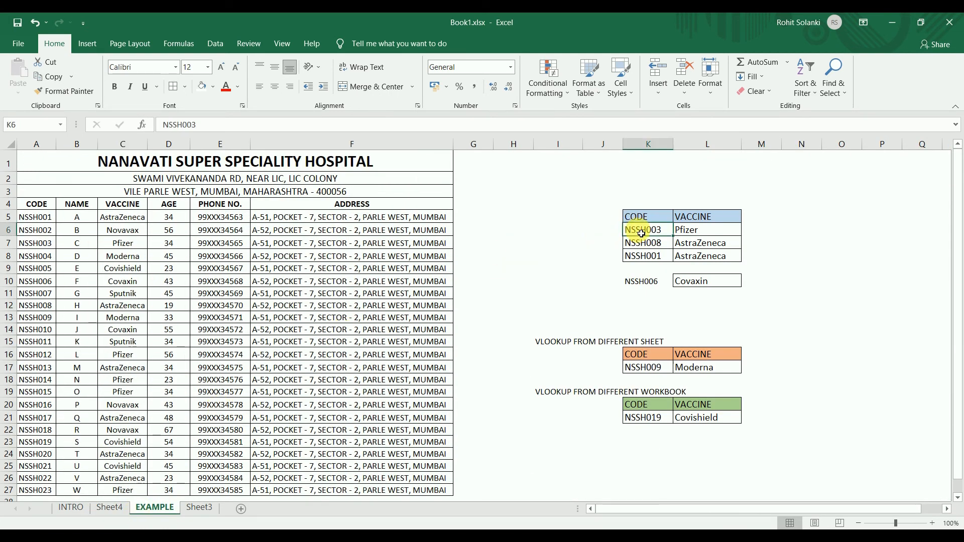
{"action": "left_click", "coordinate": [685, 232]}
{"action": "left_click", "coordinate": [693, 245]}
{"action": "left_click", "coordinate": [694, 258]}
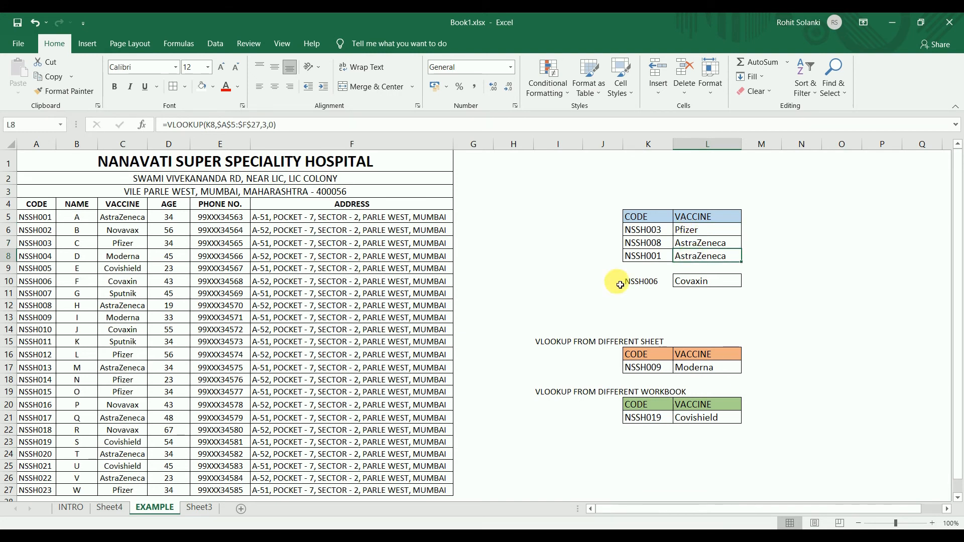
On Sheet3, enter =VLOOKUP(F2,$A$3:$B$7,2,1) in G2 to look up the first salesman's commission by approximate match
{"action": "left_click", "coordinate": [199, 508]}
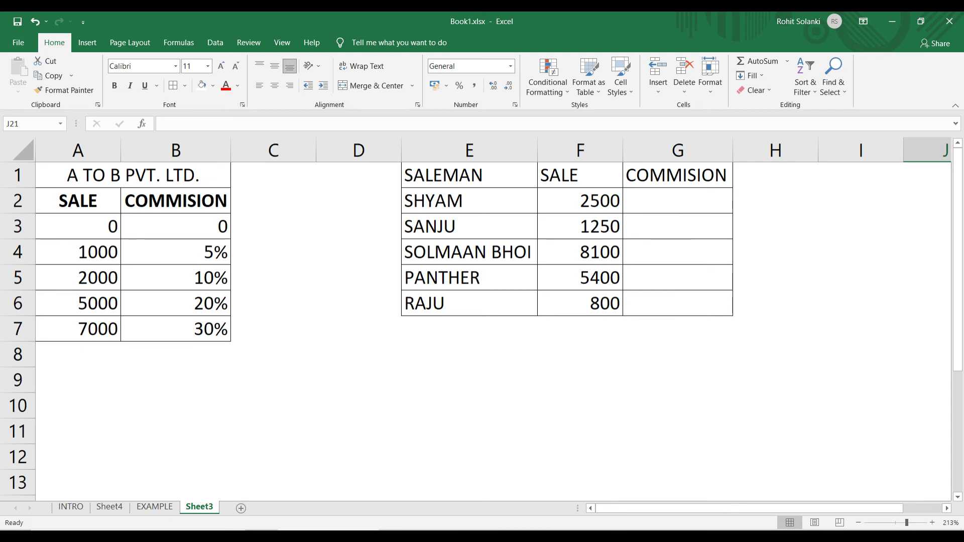
{"action": "left_click", "coordinate": [646, 213]}
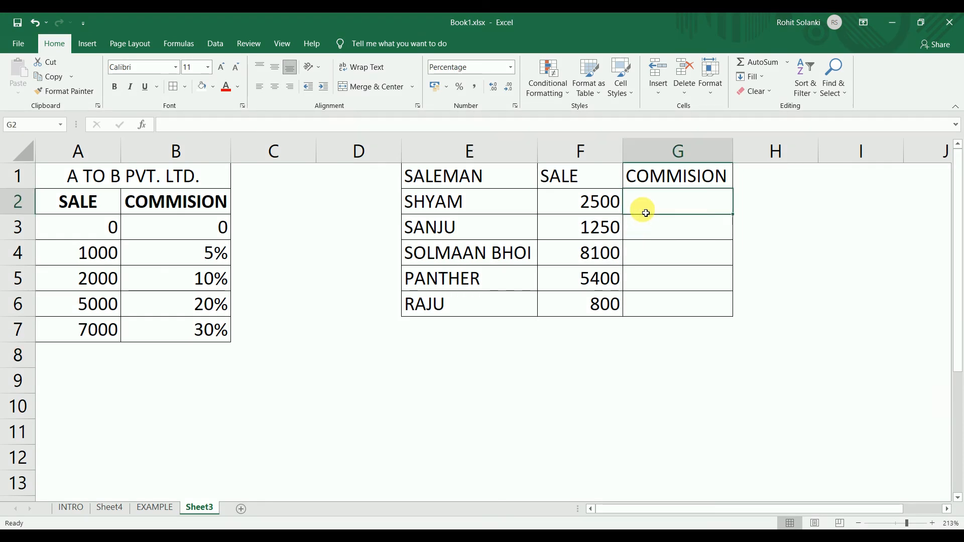
{"action": "type", "text": "=VL"}
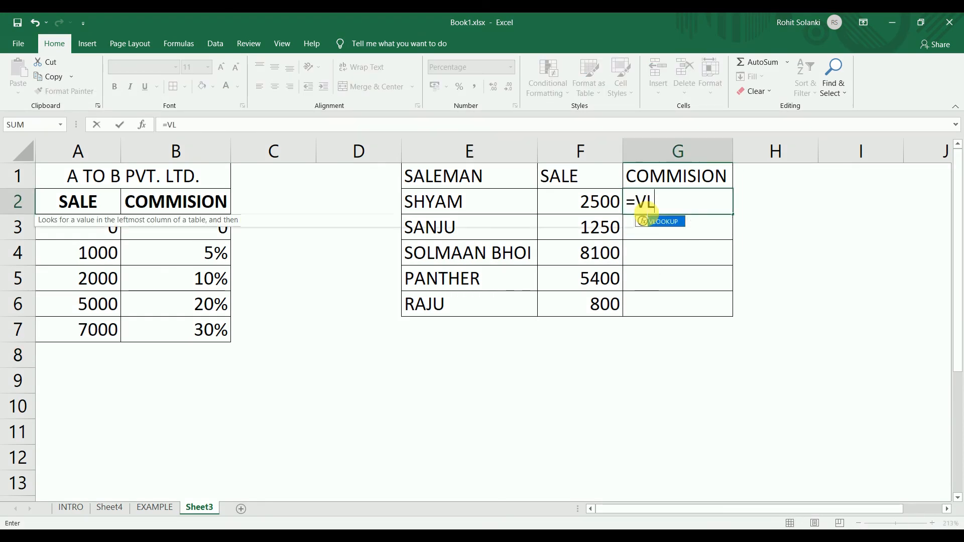
{"action": "type", "text": "OOKUP("}
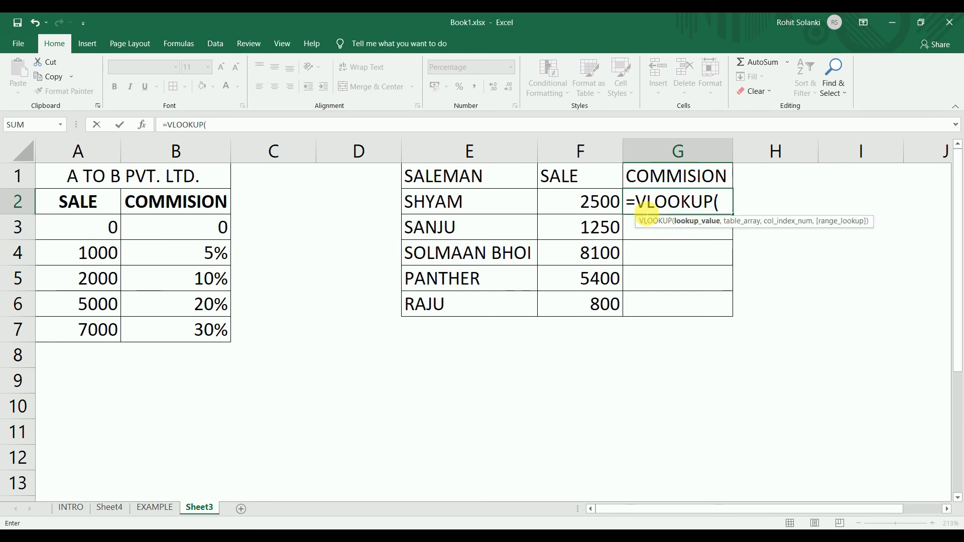
{"action": "key", "text": "Left"}
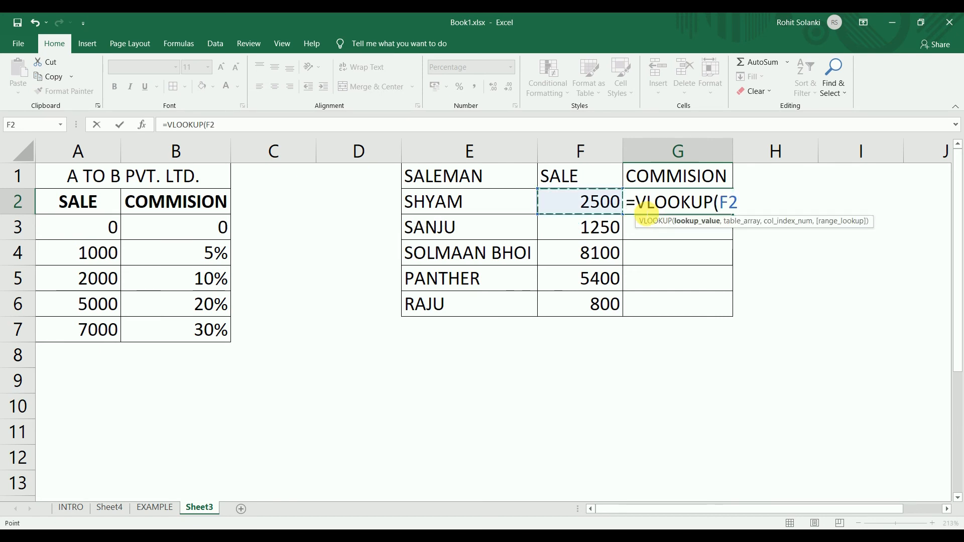
{"action": "type", "text": ","}
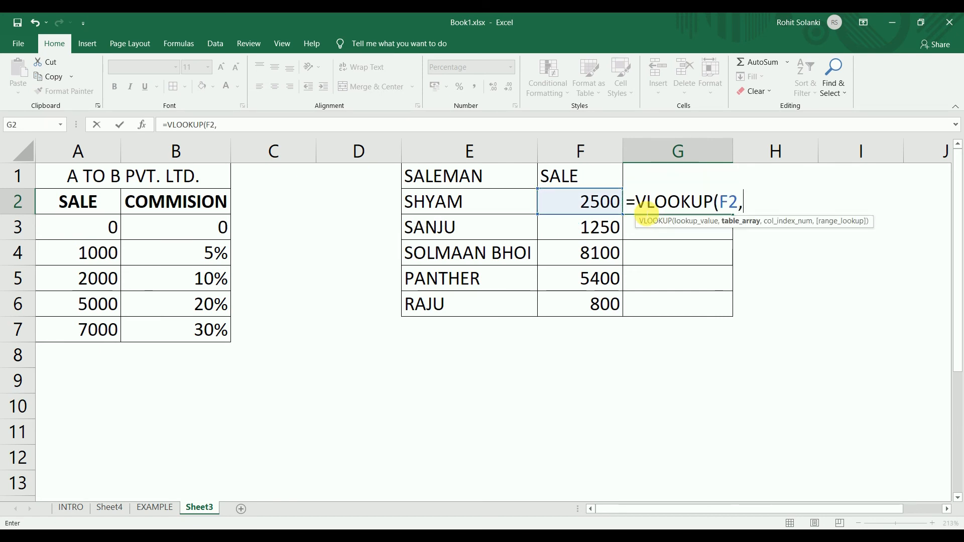
{"action": "left_click_drag", "start_coordinate": [58, 223], "coordinate": [175, 327]}
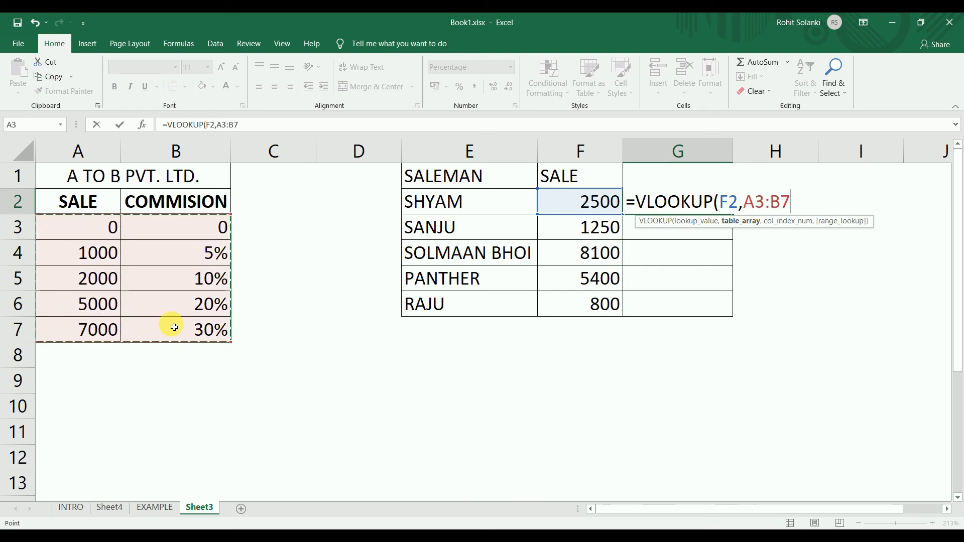
{"action": "key", "text": "F4"}
{"action": "type", "text": ","}
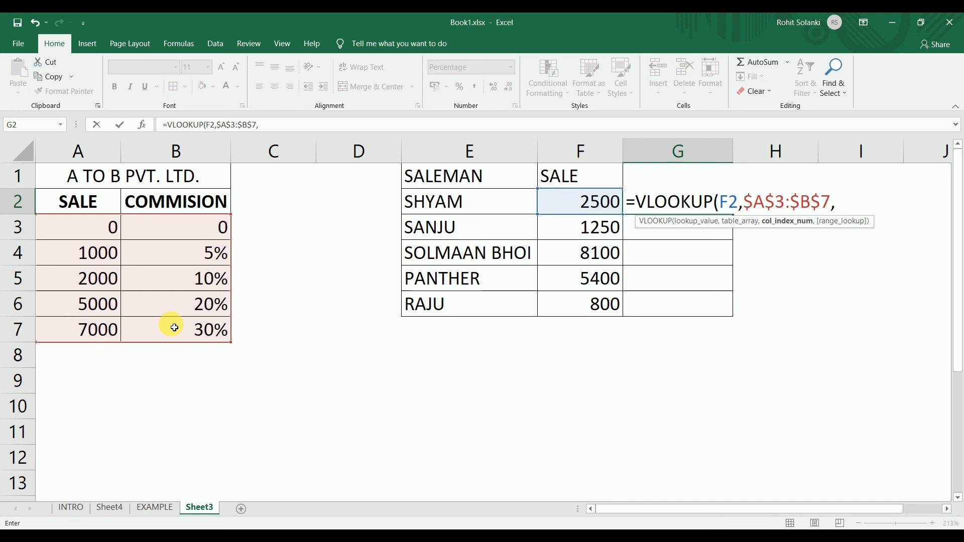
{"action": "type", "text": "2,"}
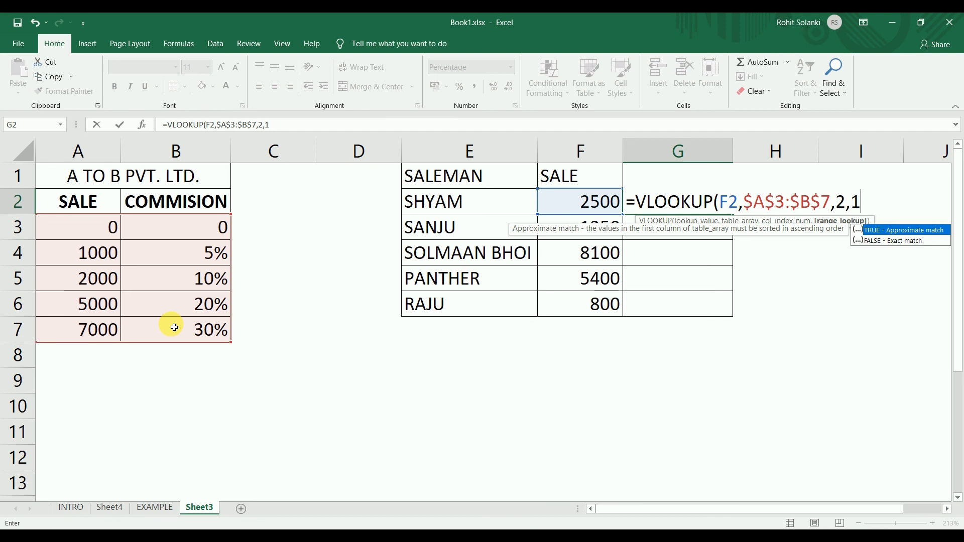
{"action": "type", "text": "1)"}
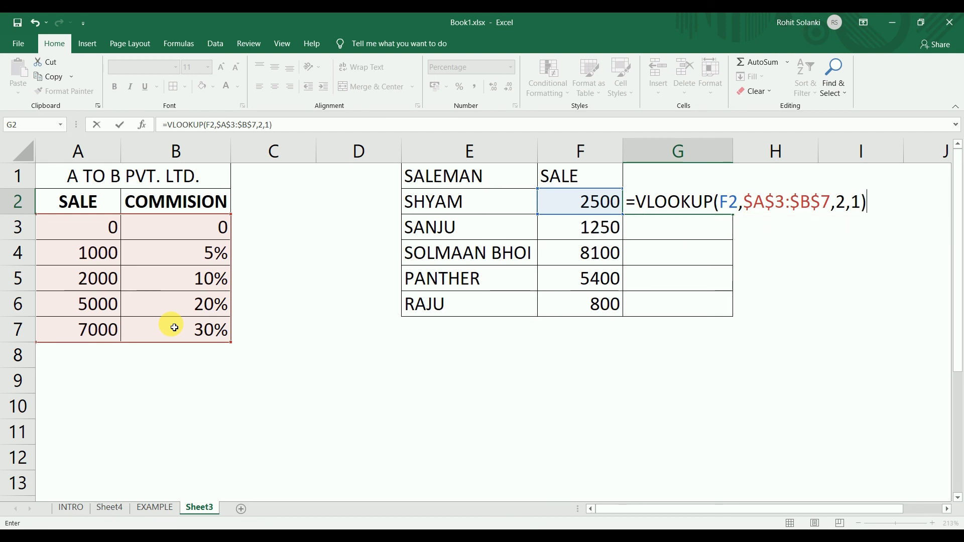
{"action": "key", "text": "Return"}
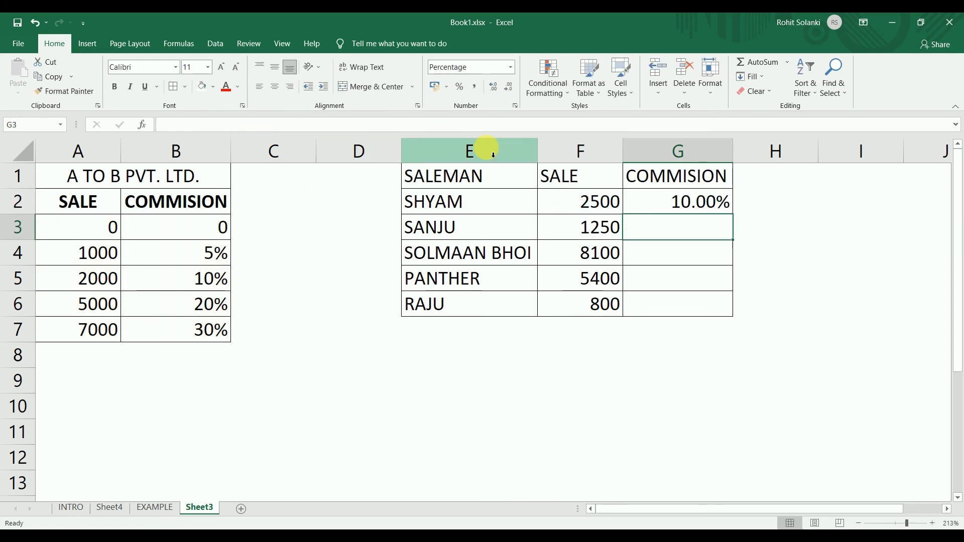
Fill the commission formula from G2 down to G6 and check the last salesman's result
{"action": "left_click", "coordinate": [724, 208]}
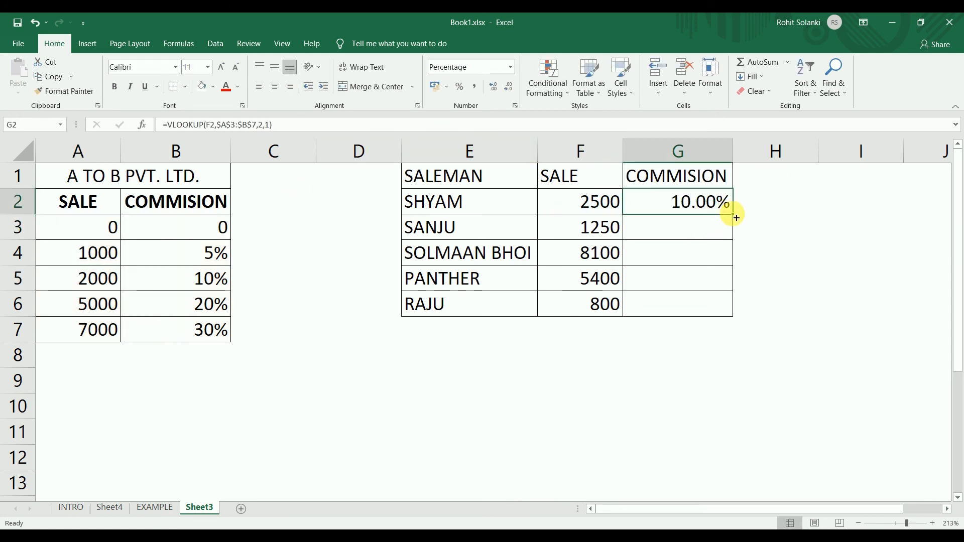
{"action": "left_click_drag", "start_coordinate": [736, 218], "coordinate": [706, 310]}
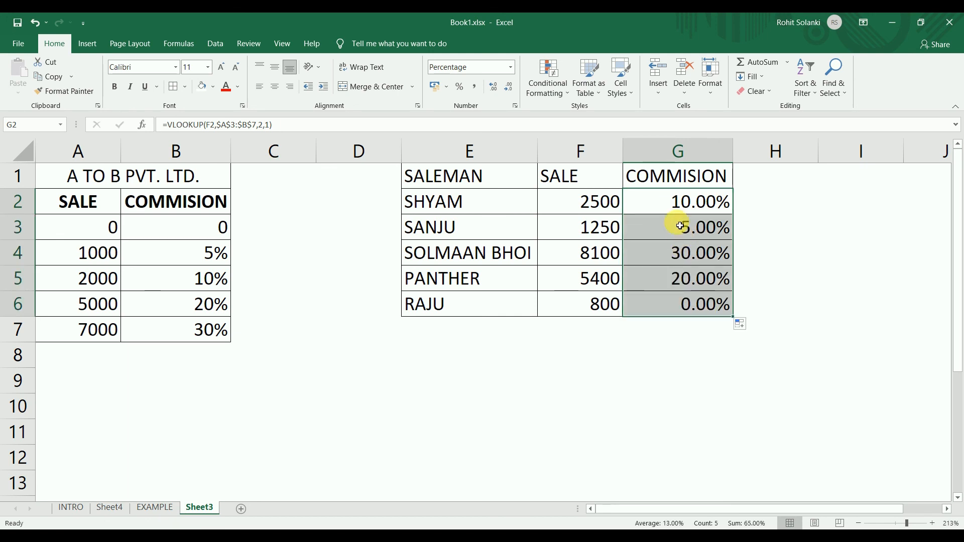
{"action": "left_click", "coordinate": [646, 305]}
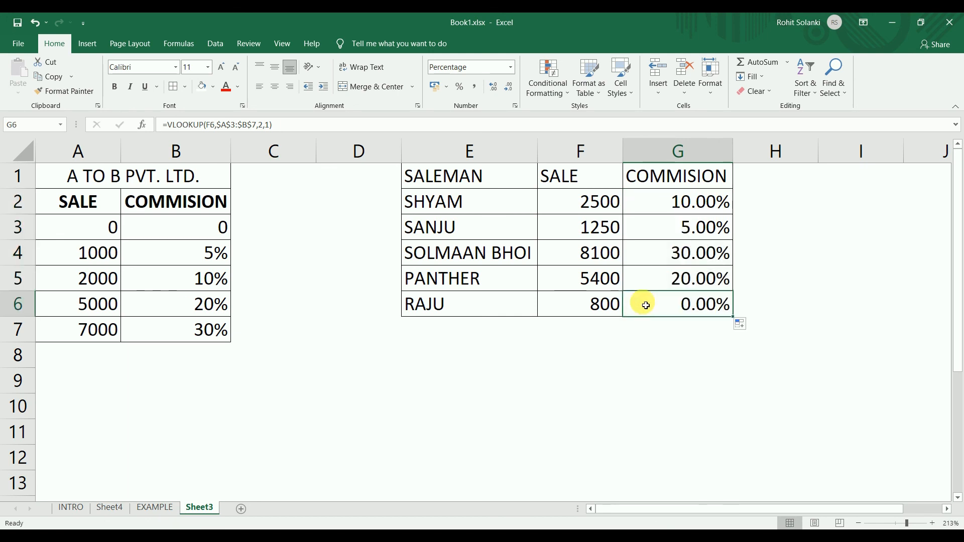
Write a note in E8 below the salesman table, starting with "HERE DATA SHORTING IS MAN"
{"action": "left_click", "coordinate": [436, 348]}
{"action": "type", "text": "HERE SHORTING"}
{"action": "key", "text": "BackSpace"}
{"action": "key", "text": "BackSpace"}
{"action": "key", "text": "BackSpace"}
{"action": "key", "text": "BackSpace"}
{"action": "key", "text": "BackSpace"}
{"action": "key", "text": "BackSpace"}
{"action": "key", "text": "BackSpace"}
{"action": "key", "text": "BackSpace"}
{"action": "key", "text": "BackSpace"}
{"action": "type", "text": "DATA SHORTING IS MAND"}
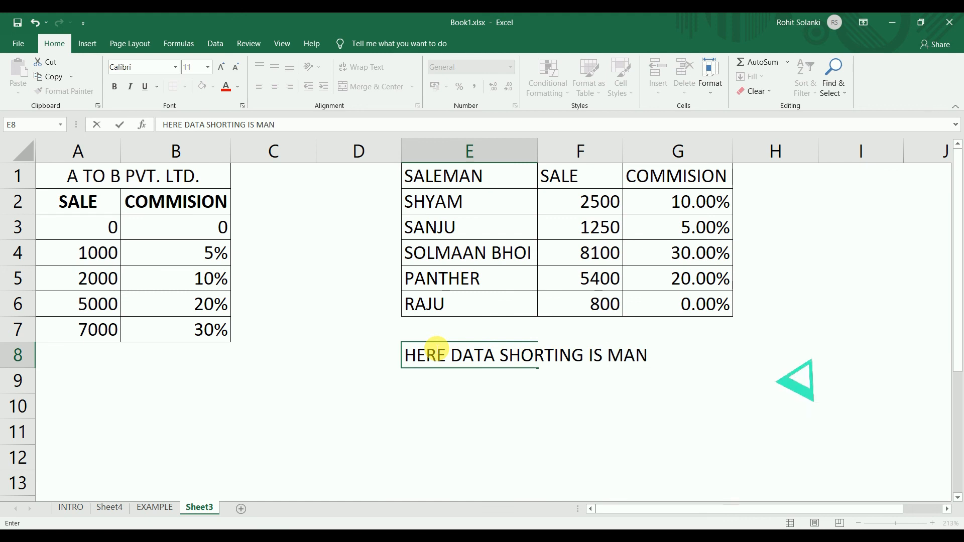